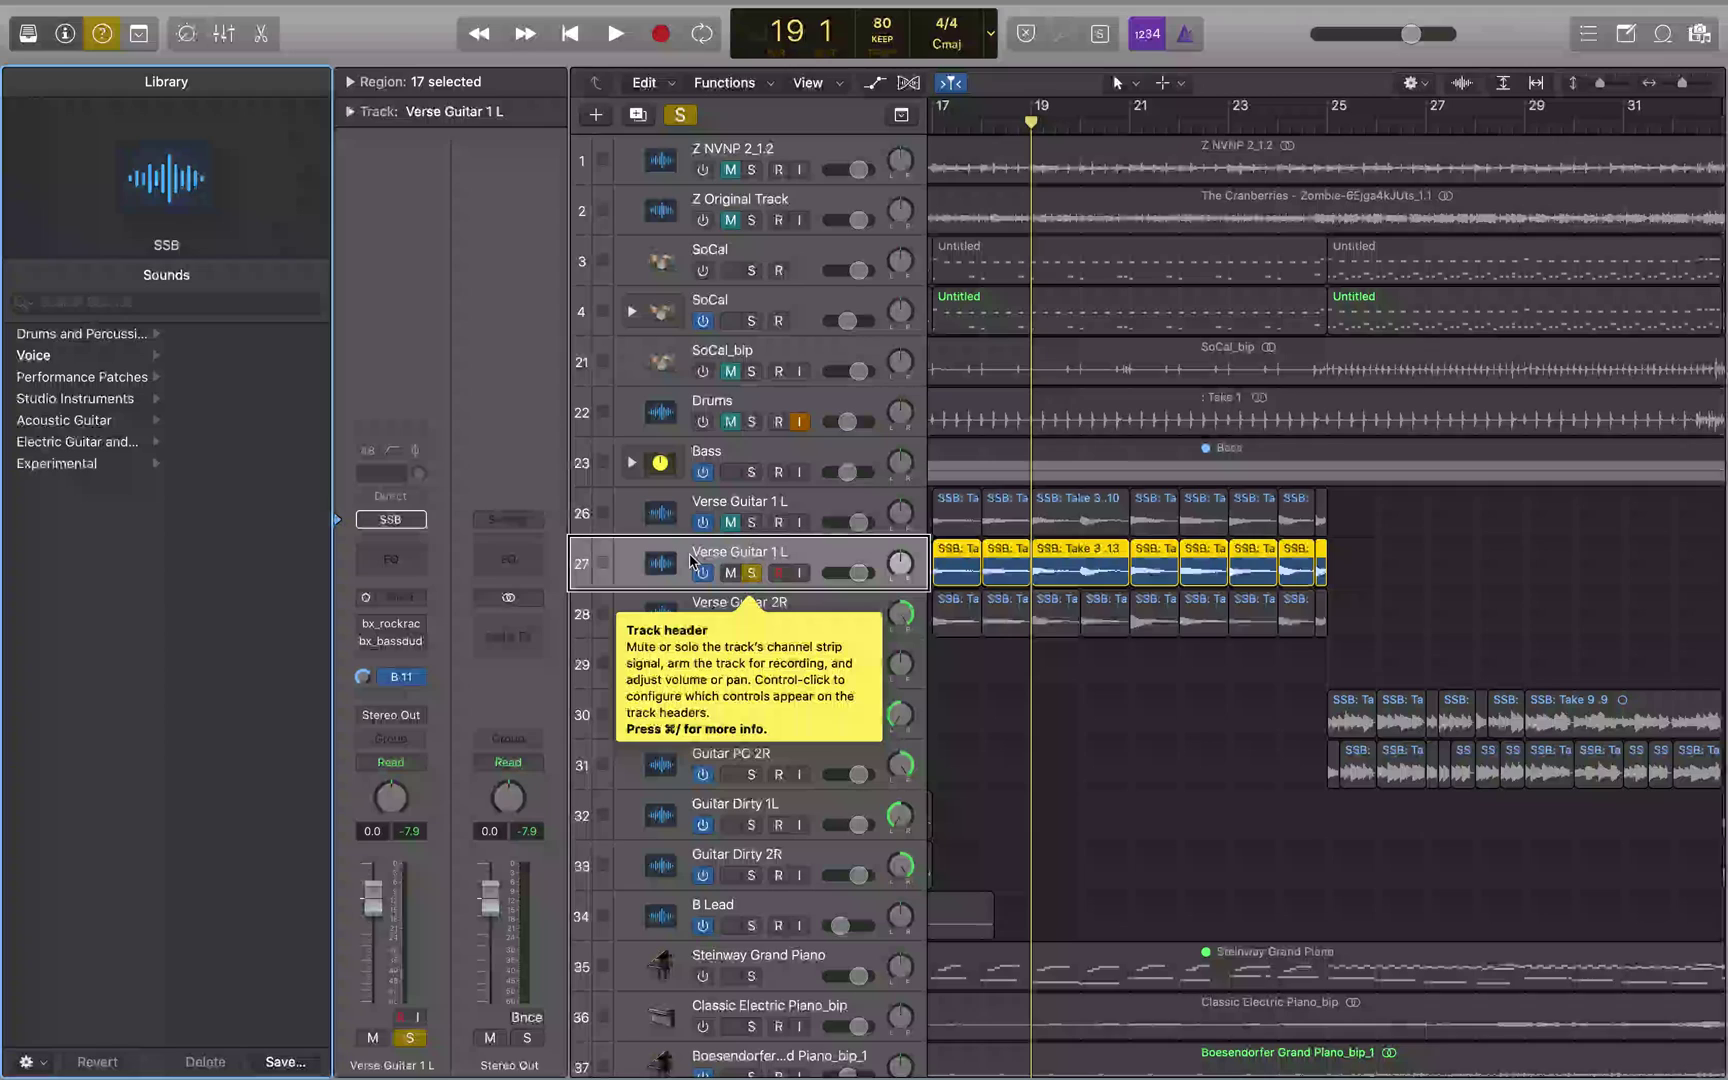
# Return the playhead to bar 17 and play the soloed Verse Guitar 1 L regions
pyautogui.press('Return')
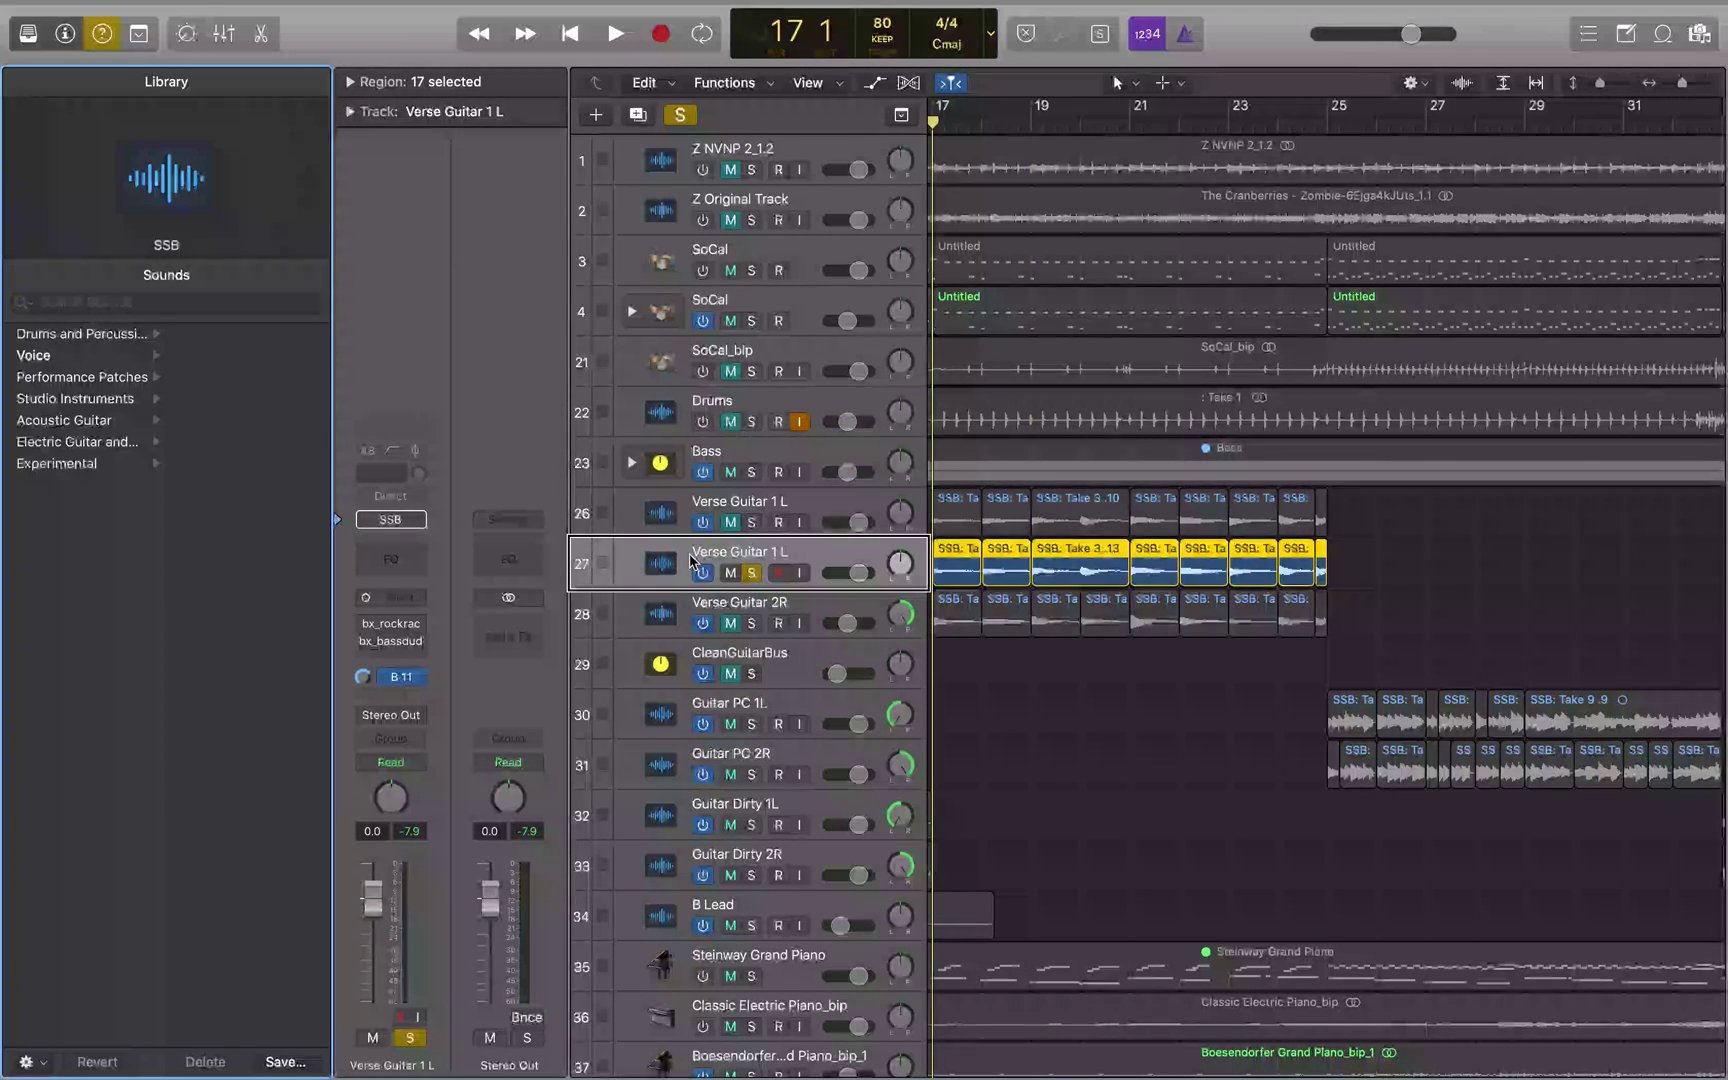
pyautogui.press('space')
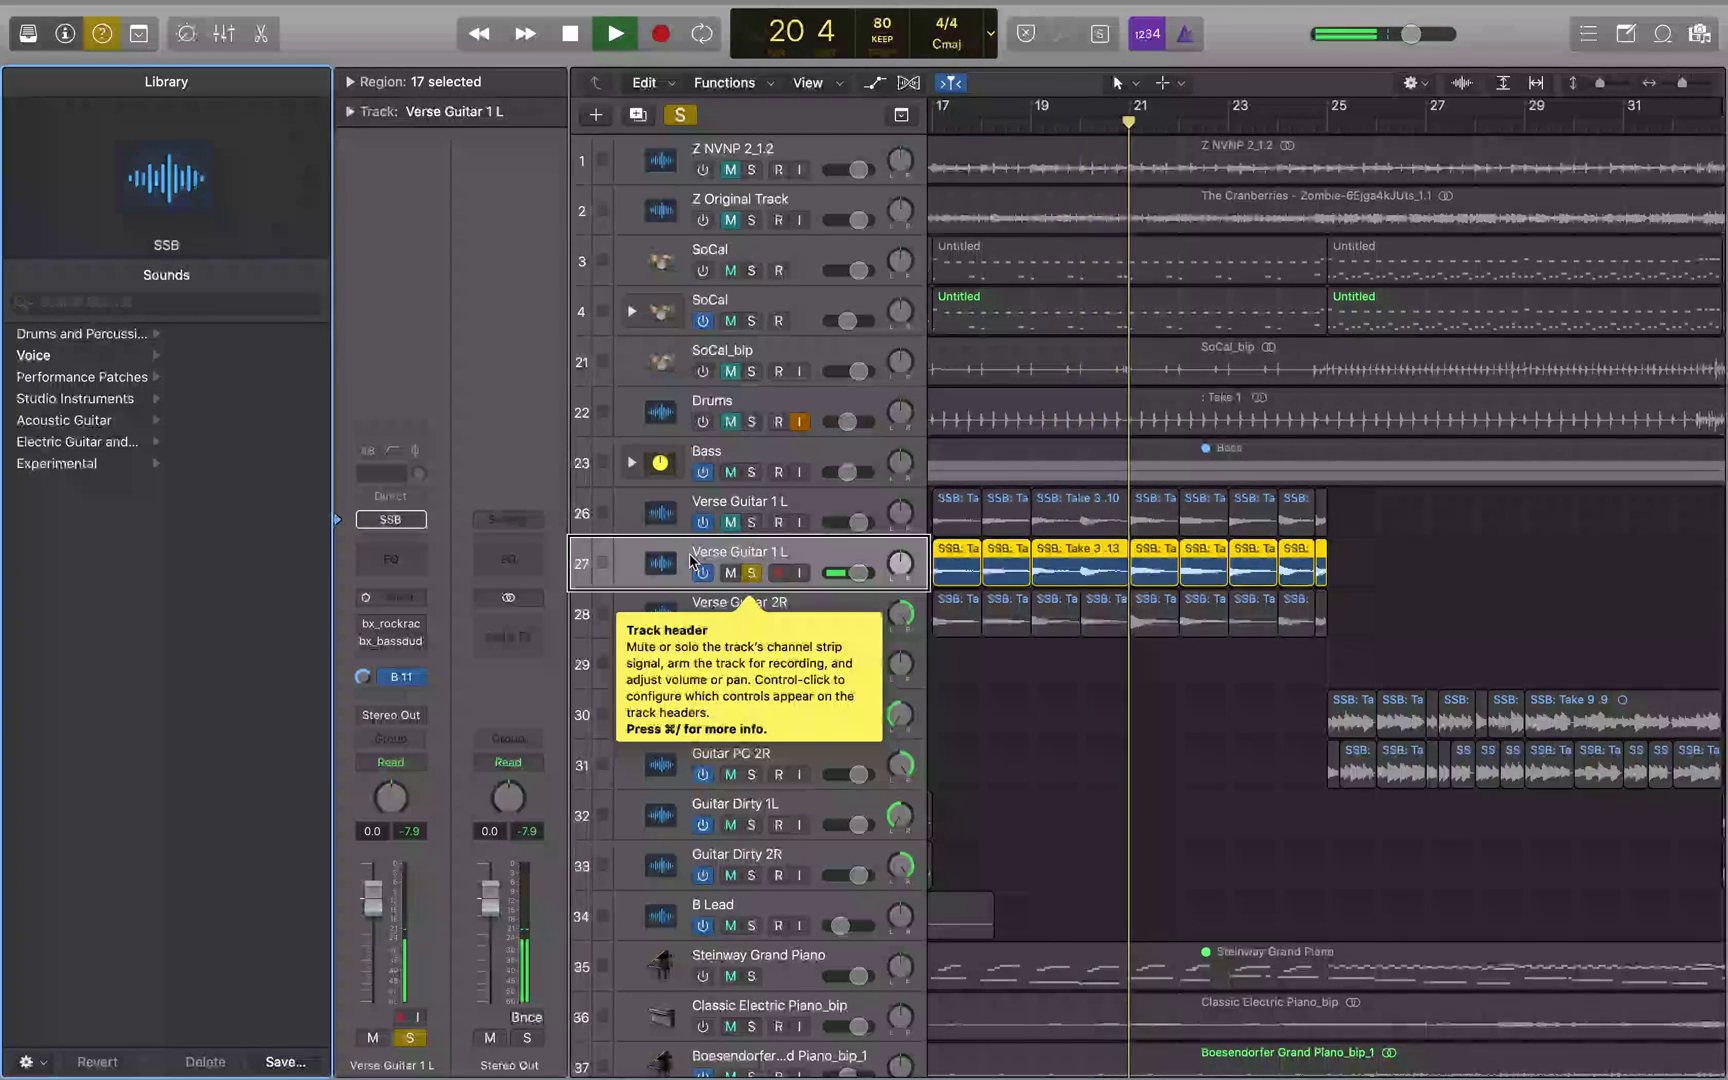
# Stop playback so the playhead jumps back to bar 17
pyautogui.press('space')
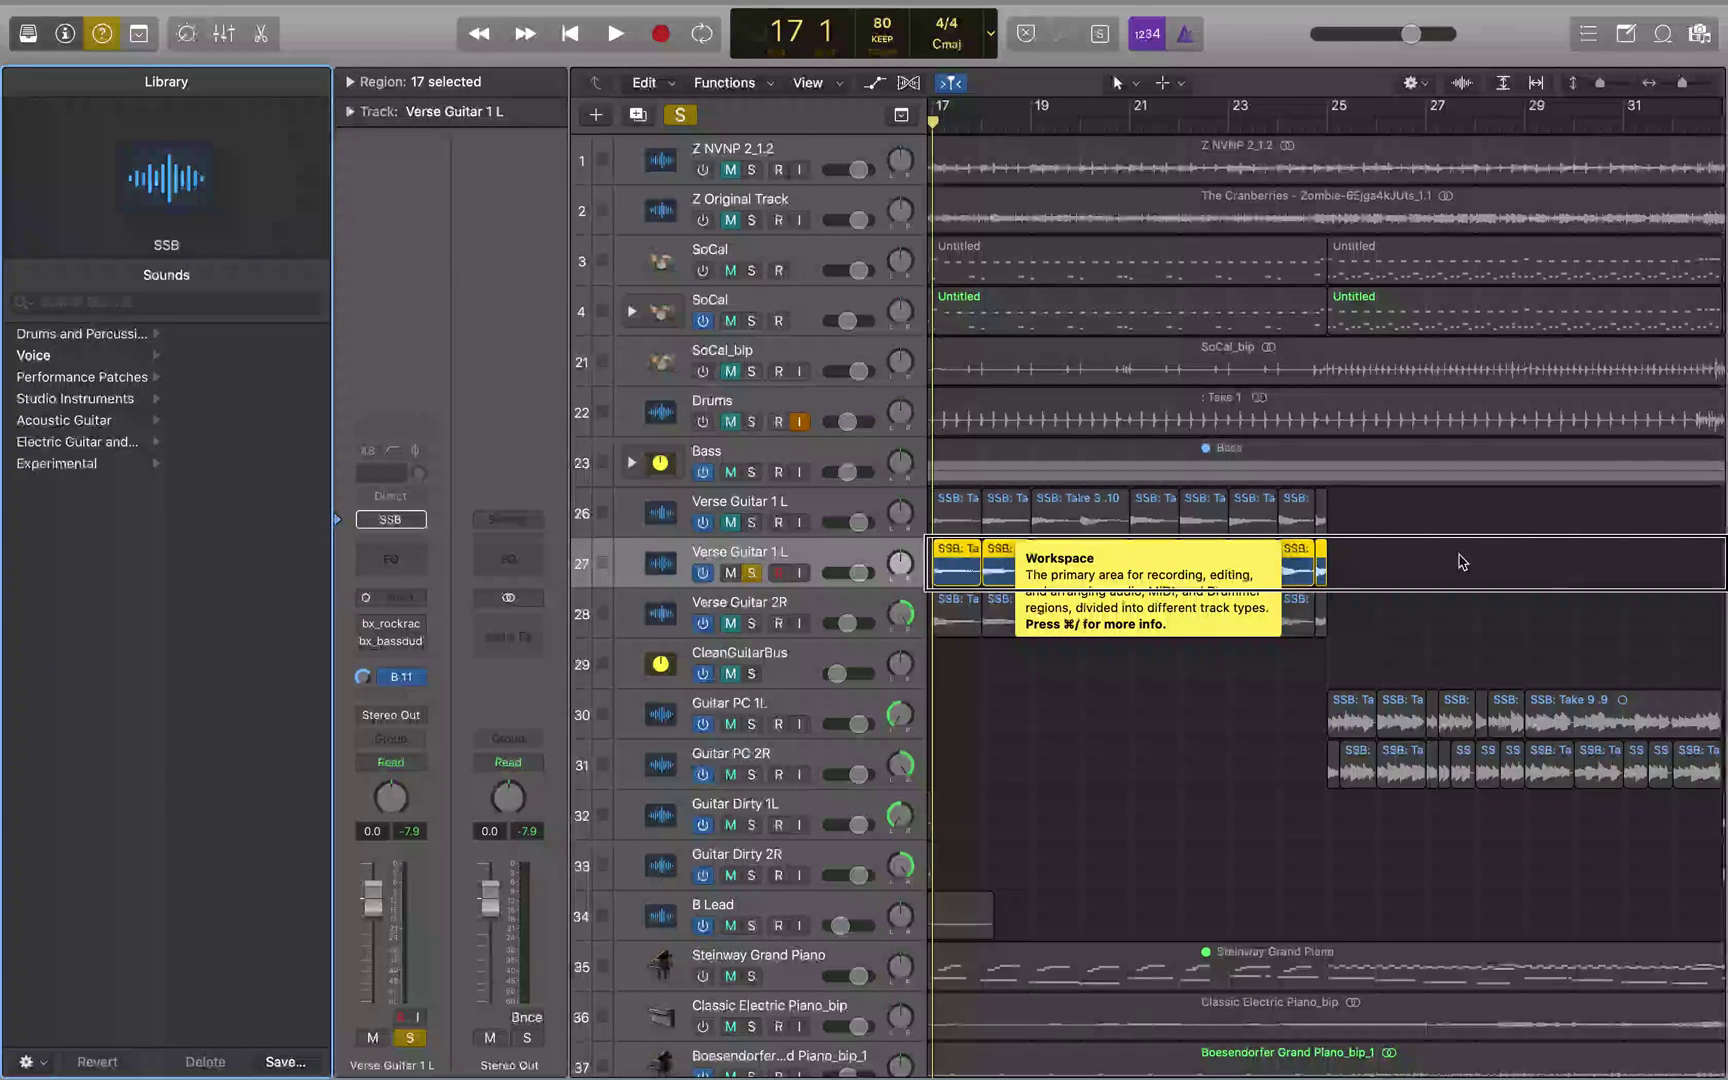
# Click through the Verse Guitar 1 L regions until only SSB: Take 3 .13 is selected
pyautogui.click(958, 578)
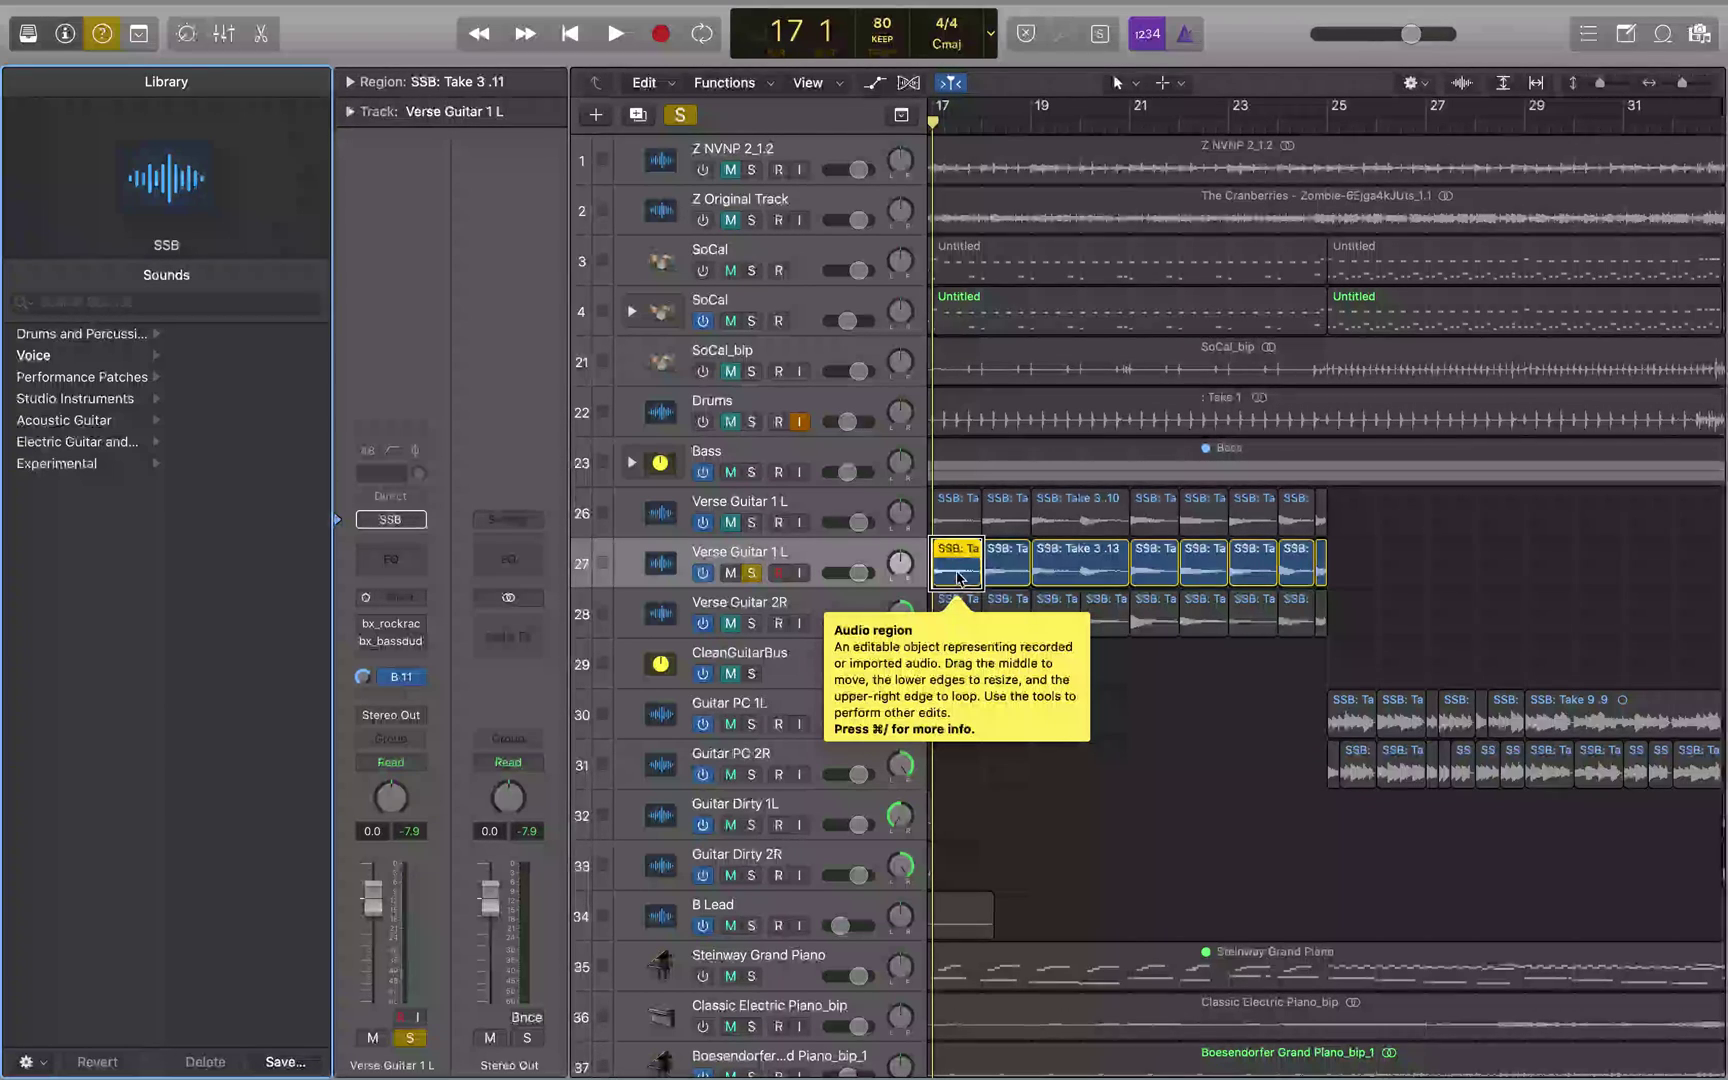
pyautogui.click(1005, 570)
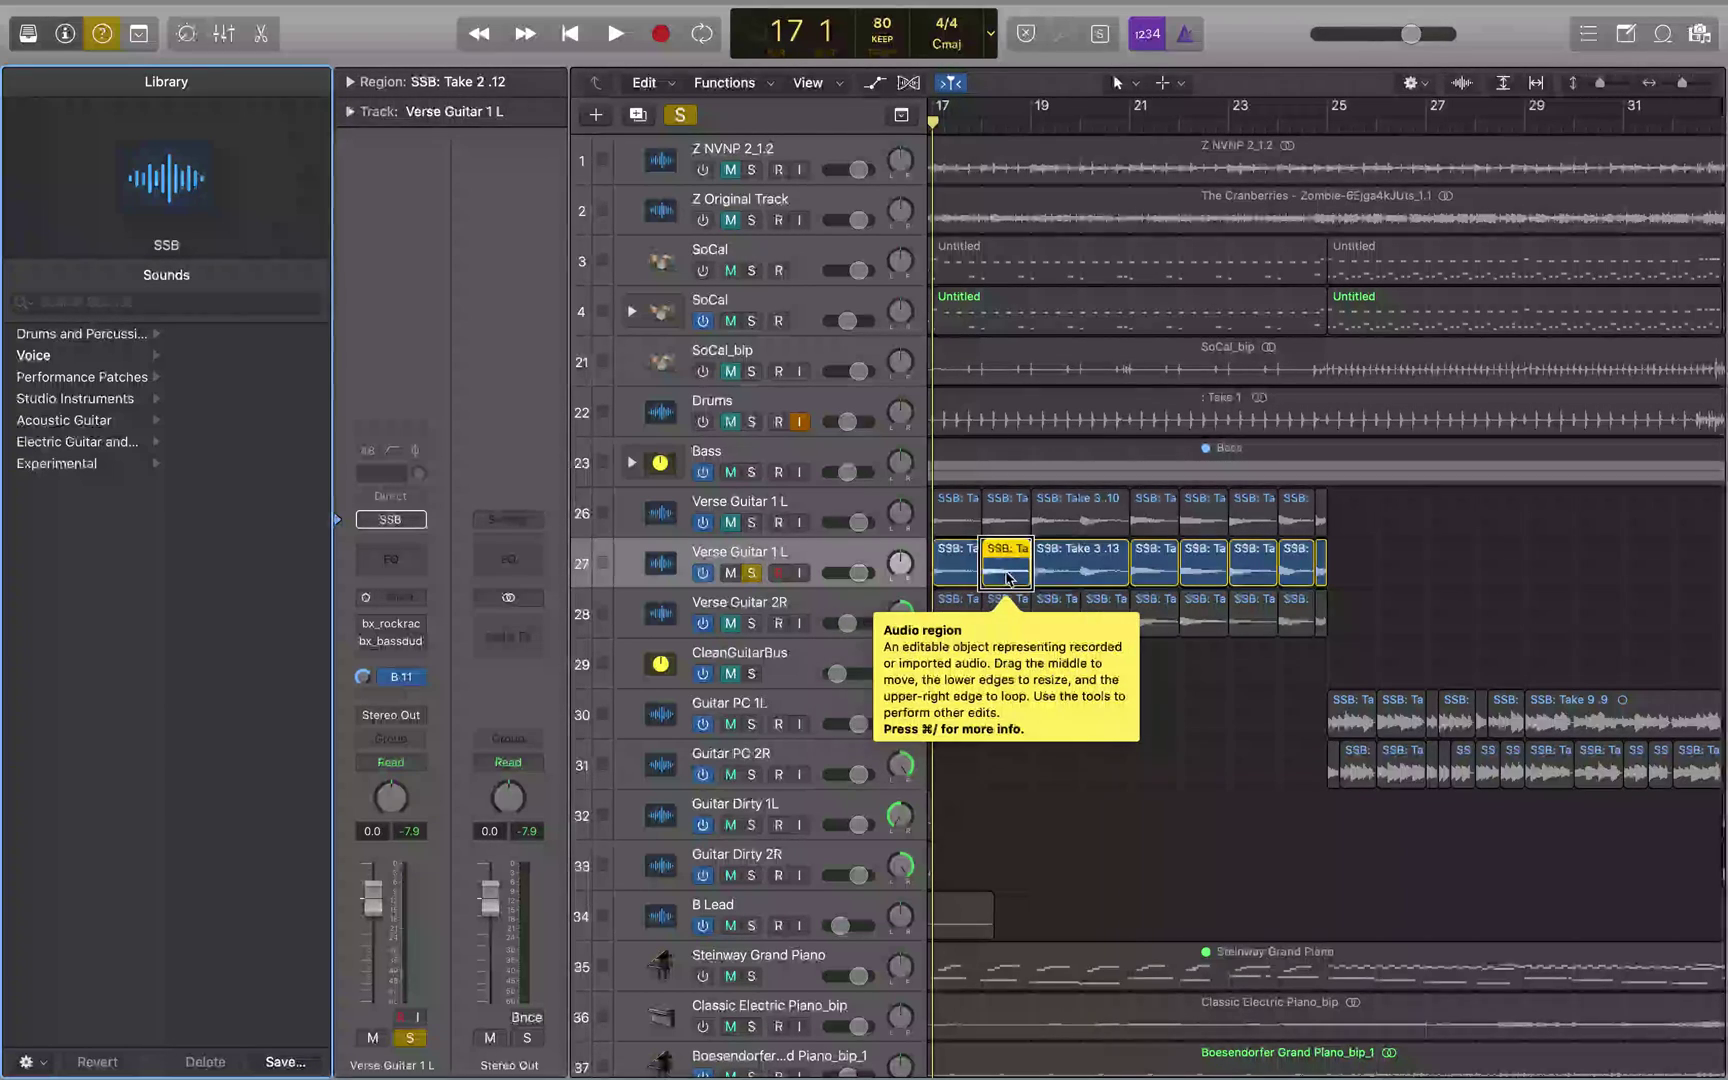
pyautogui.click(1081, 578)
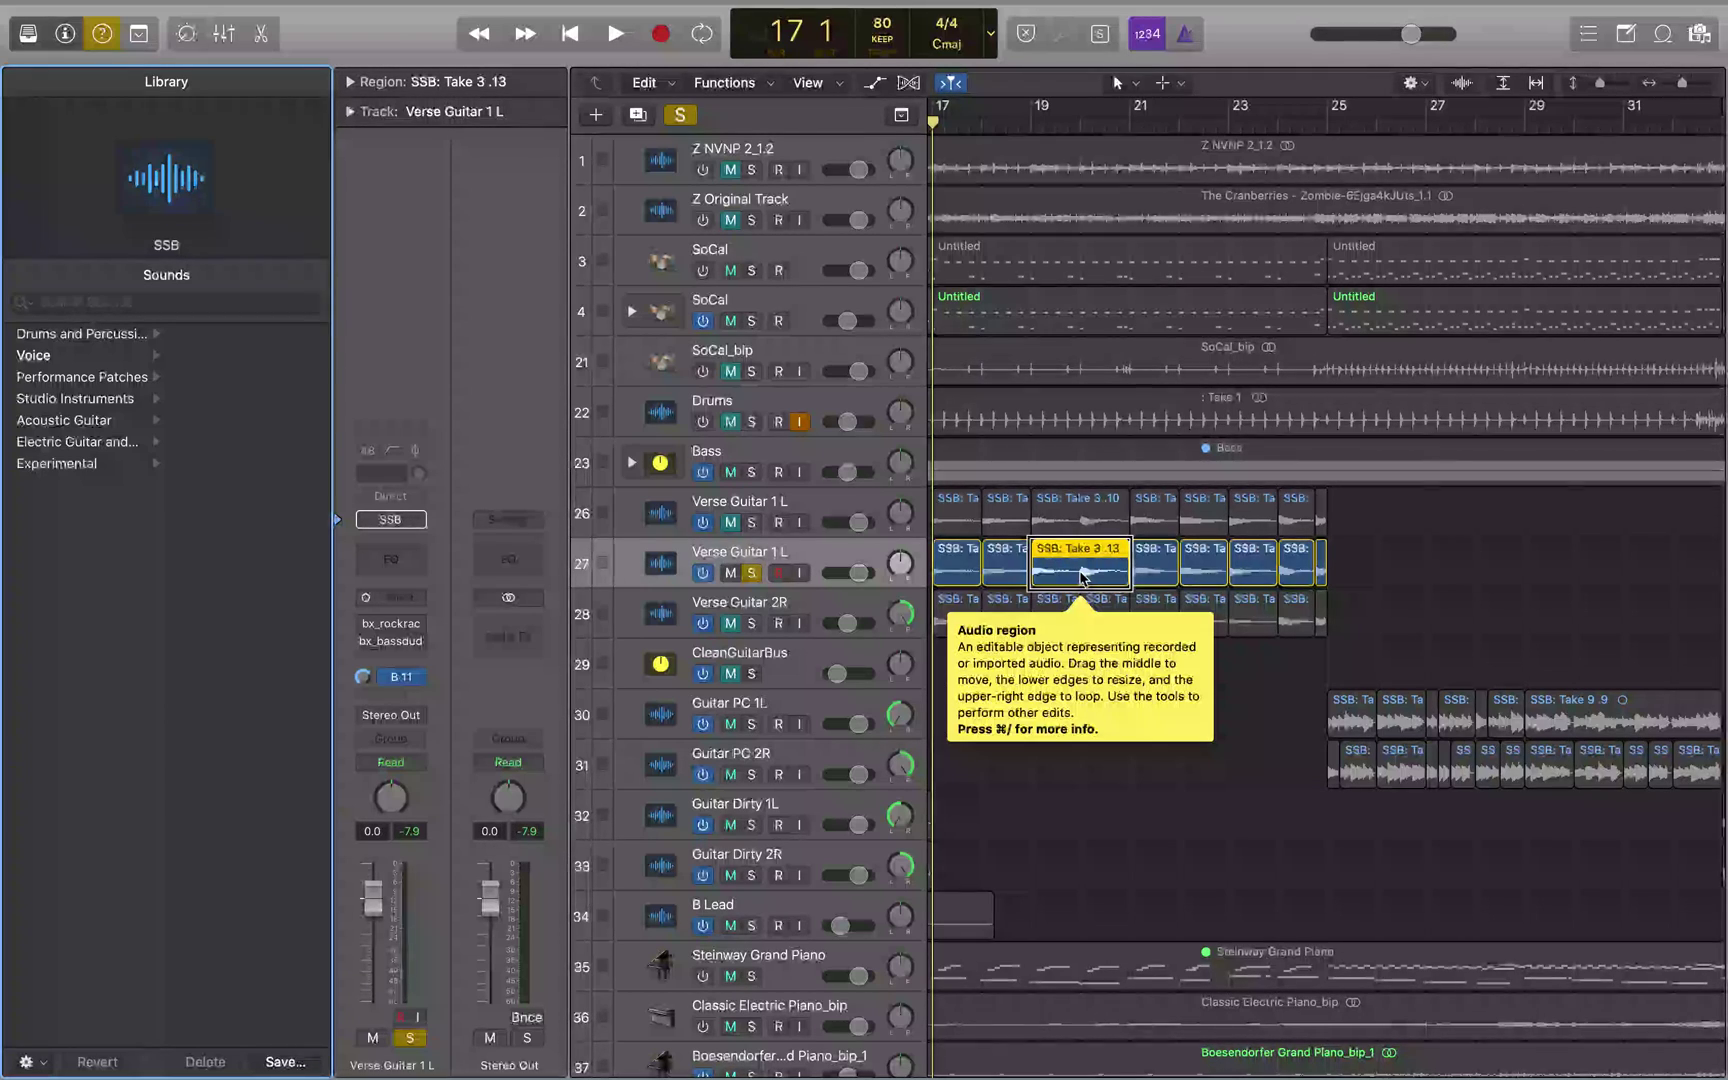
# Play SSB: Take 3 .13 from its start at bar 19, then stop
pyautogui.click(1082, 577)
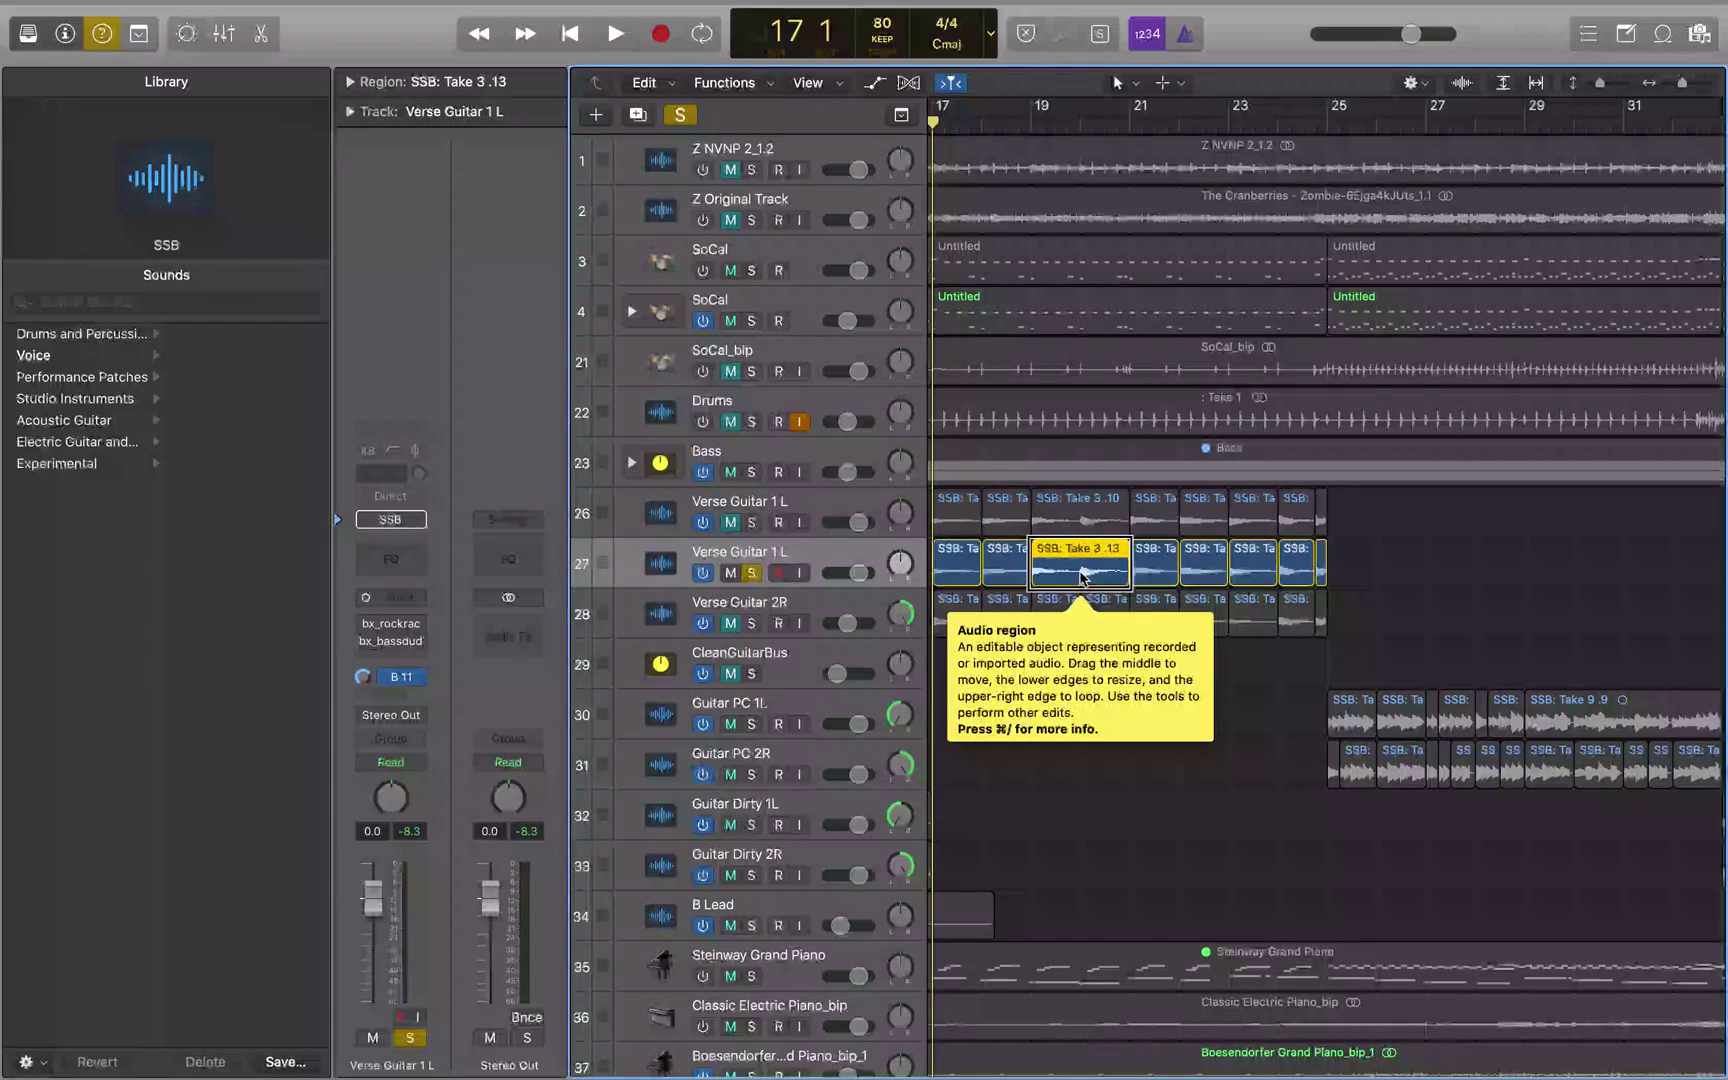
pyautogui.hotkey('shift', 'space')
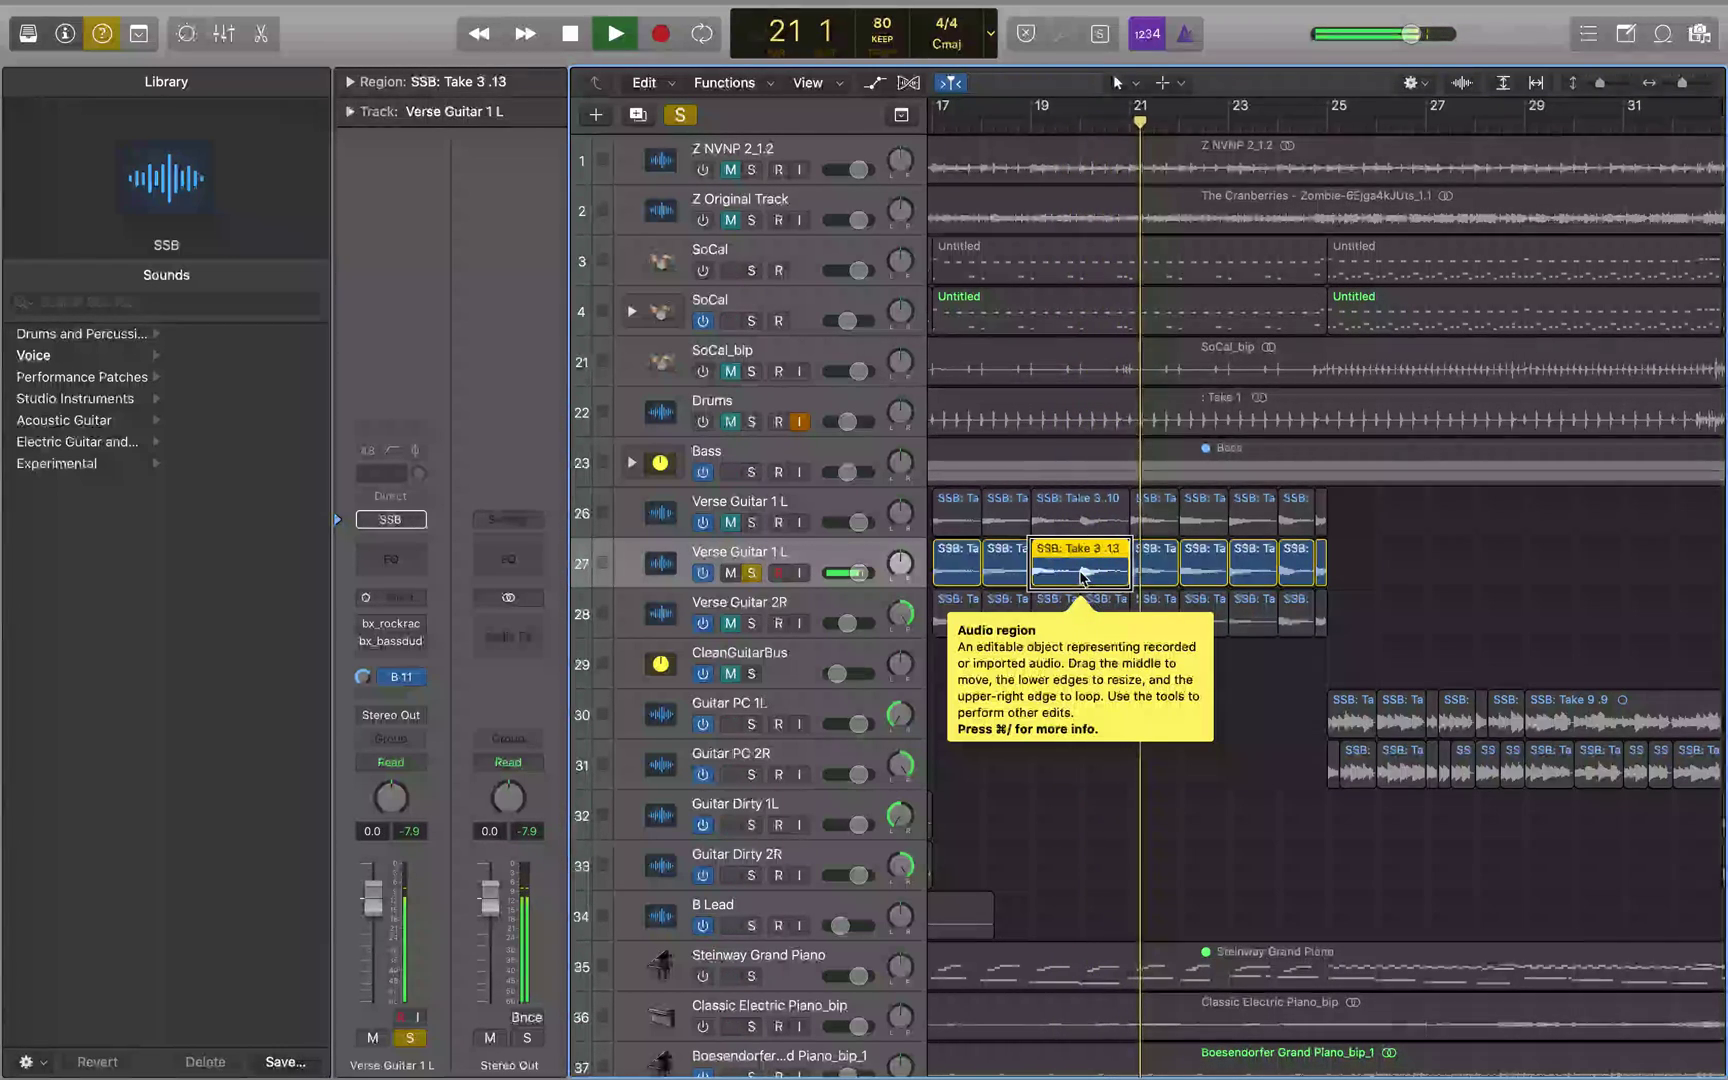
pyautogui.press('space')
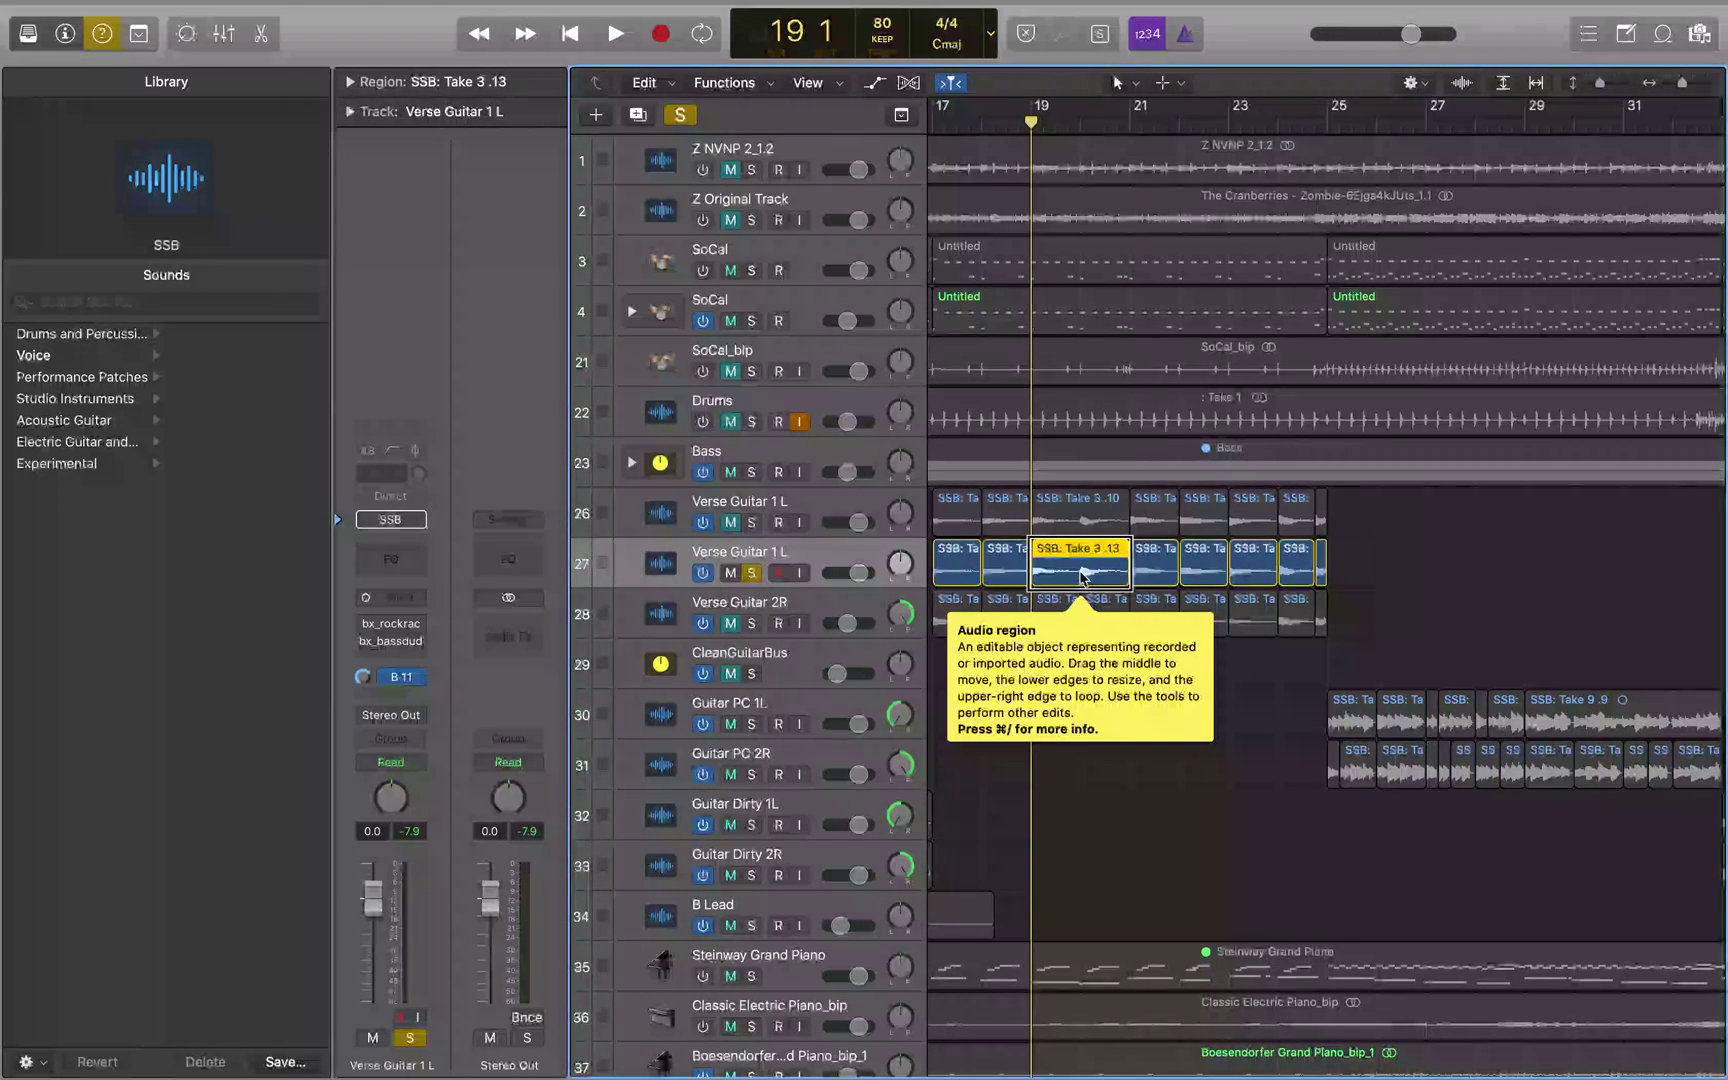
# Select SSB: Take 3 .13 and its adjacent region SSB: Take 7 .19 together
pyautogui.click(1156, 578)
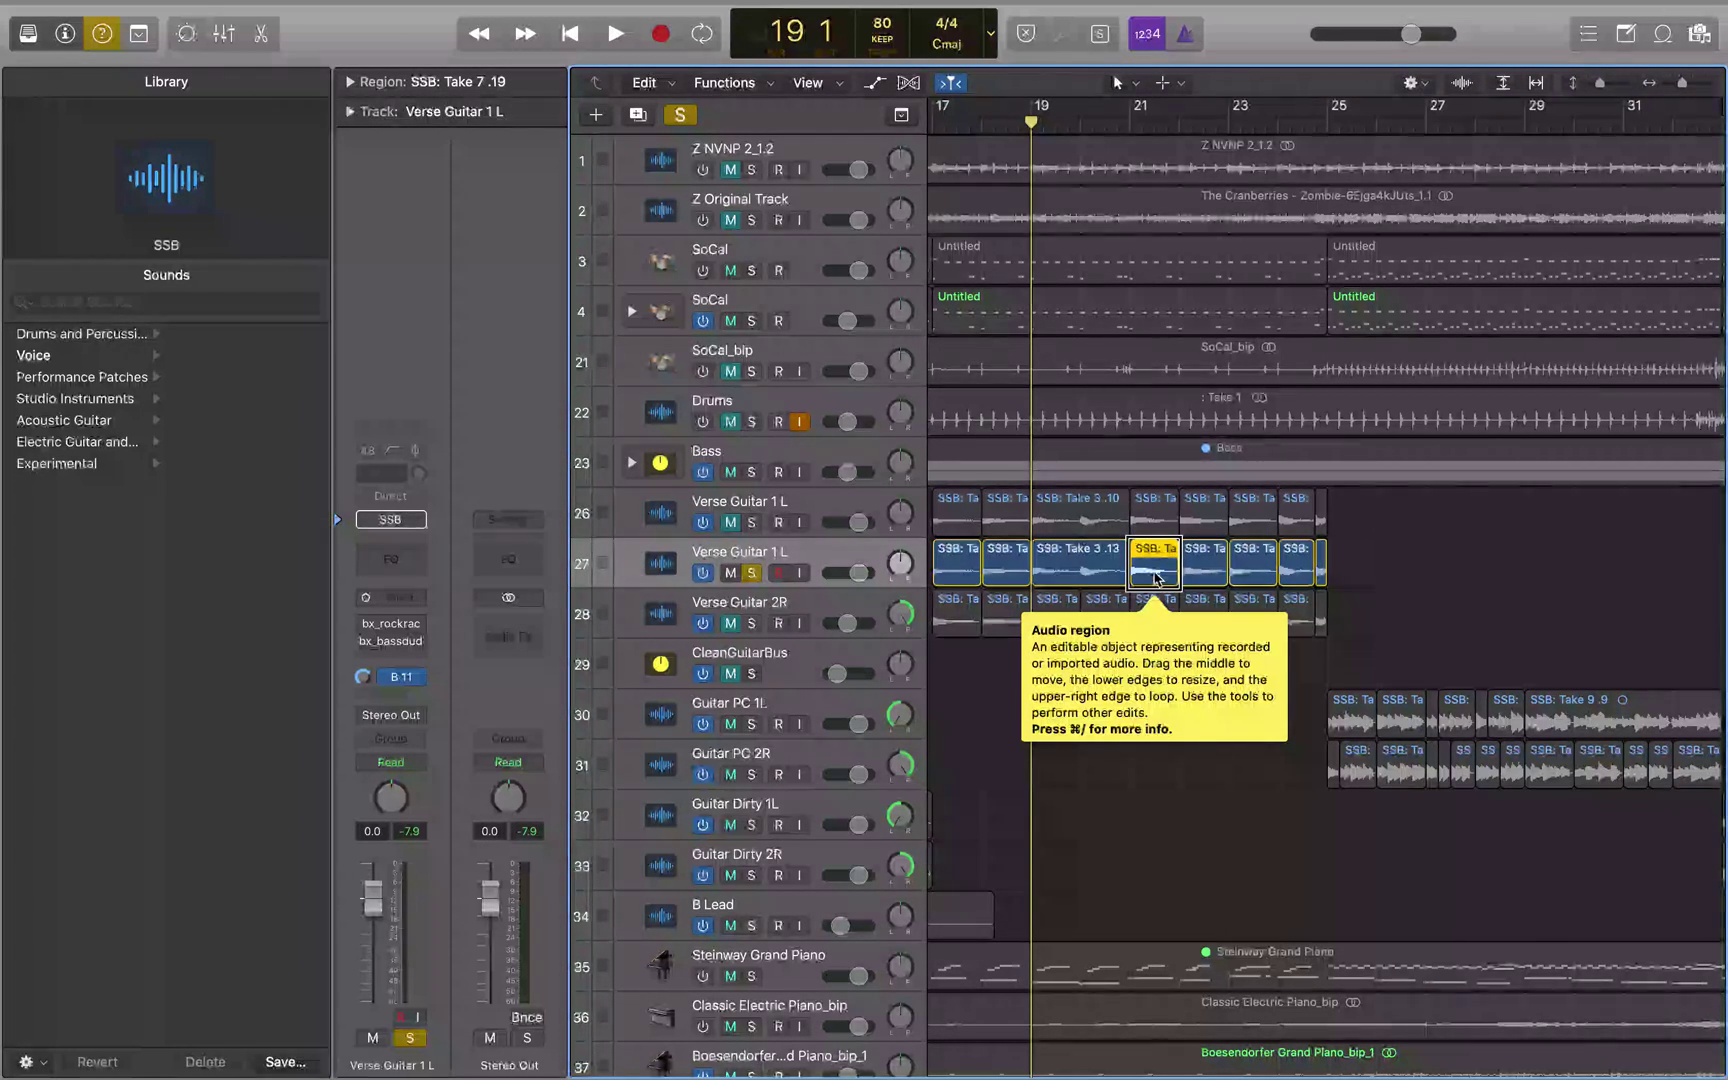
pyautogui.click(1082, 577)
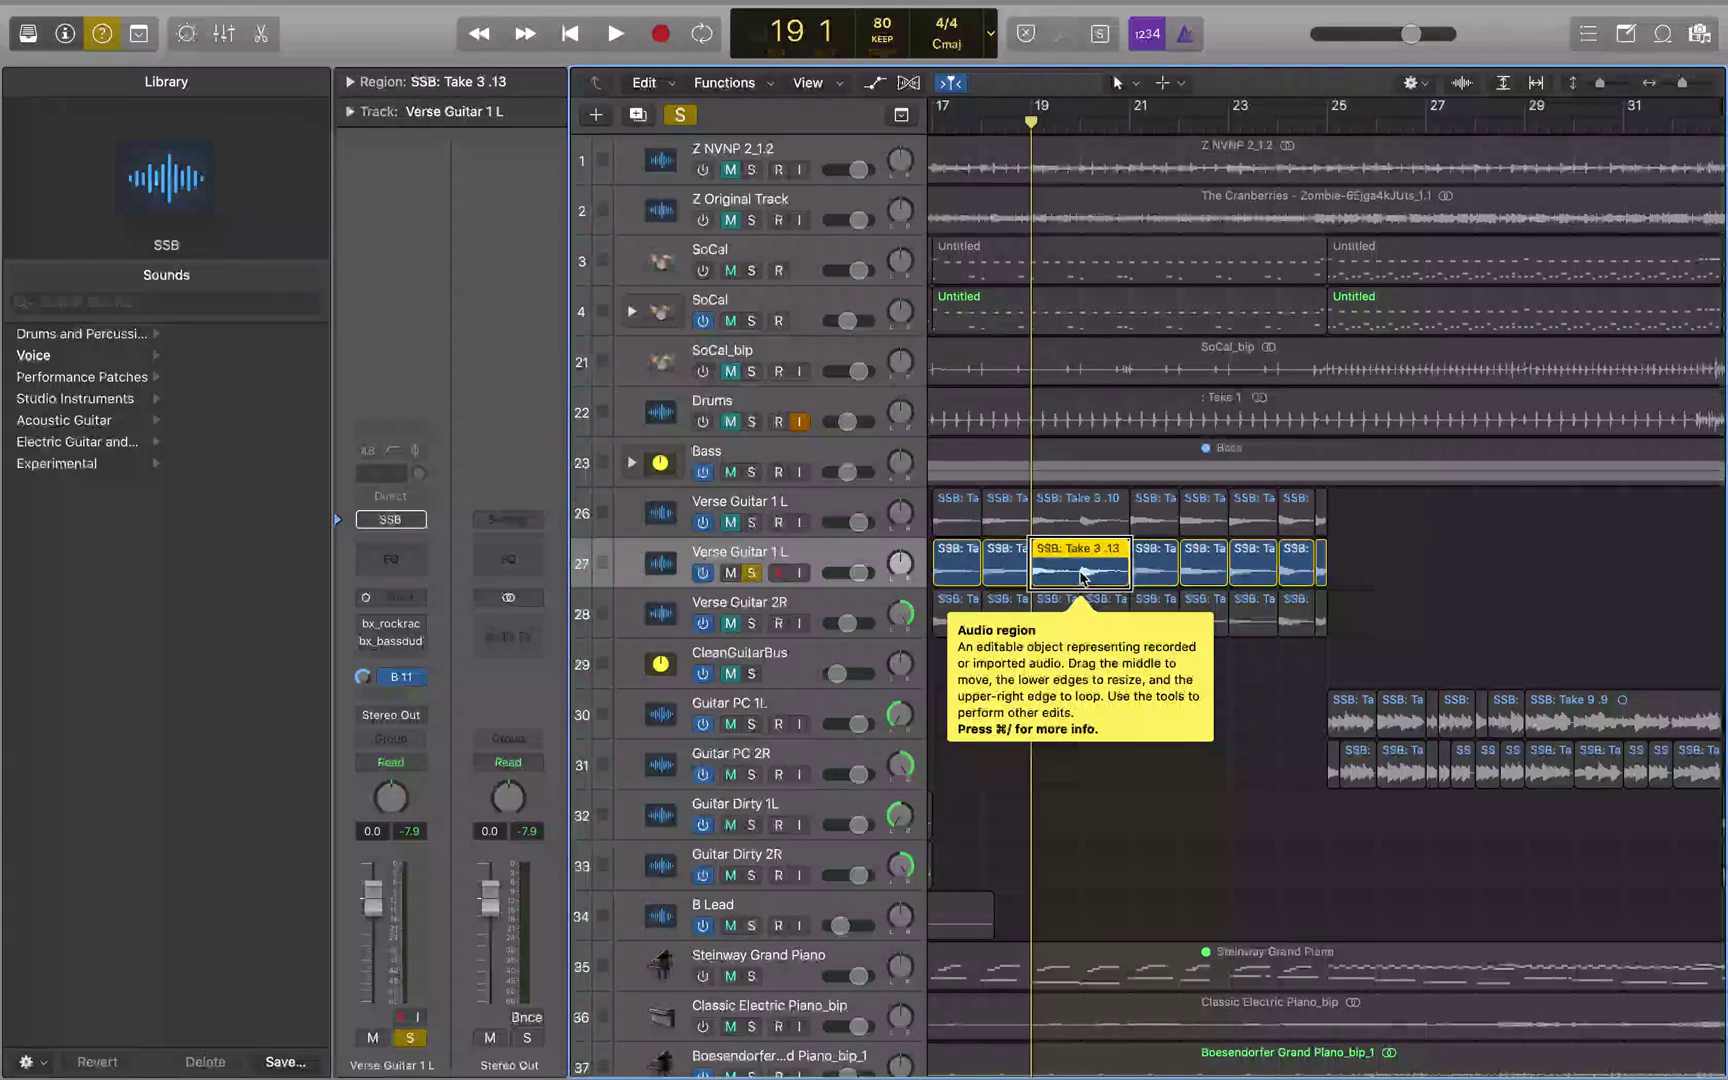
pyautogui.click(1081, 577)
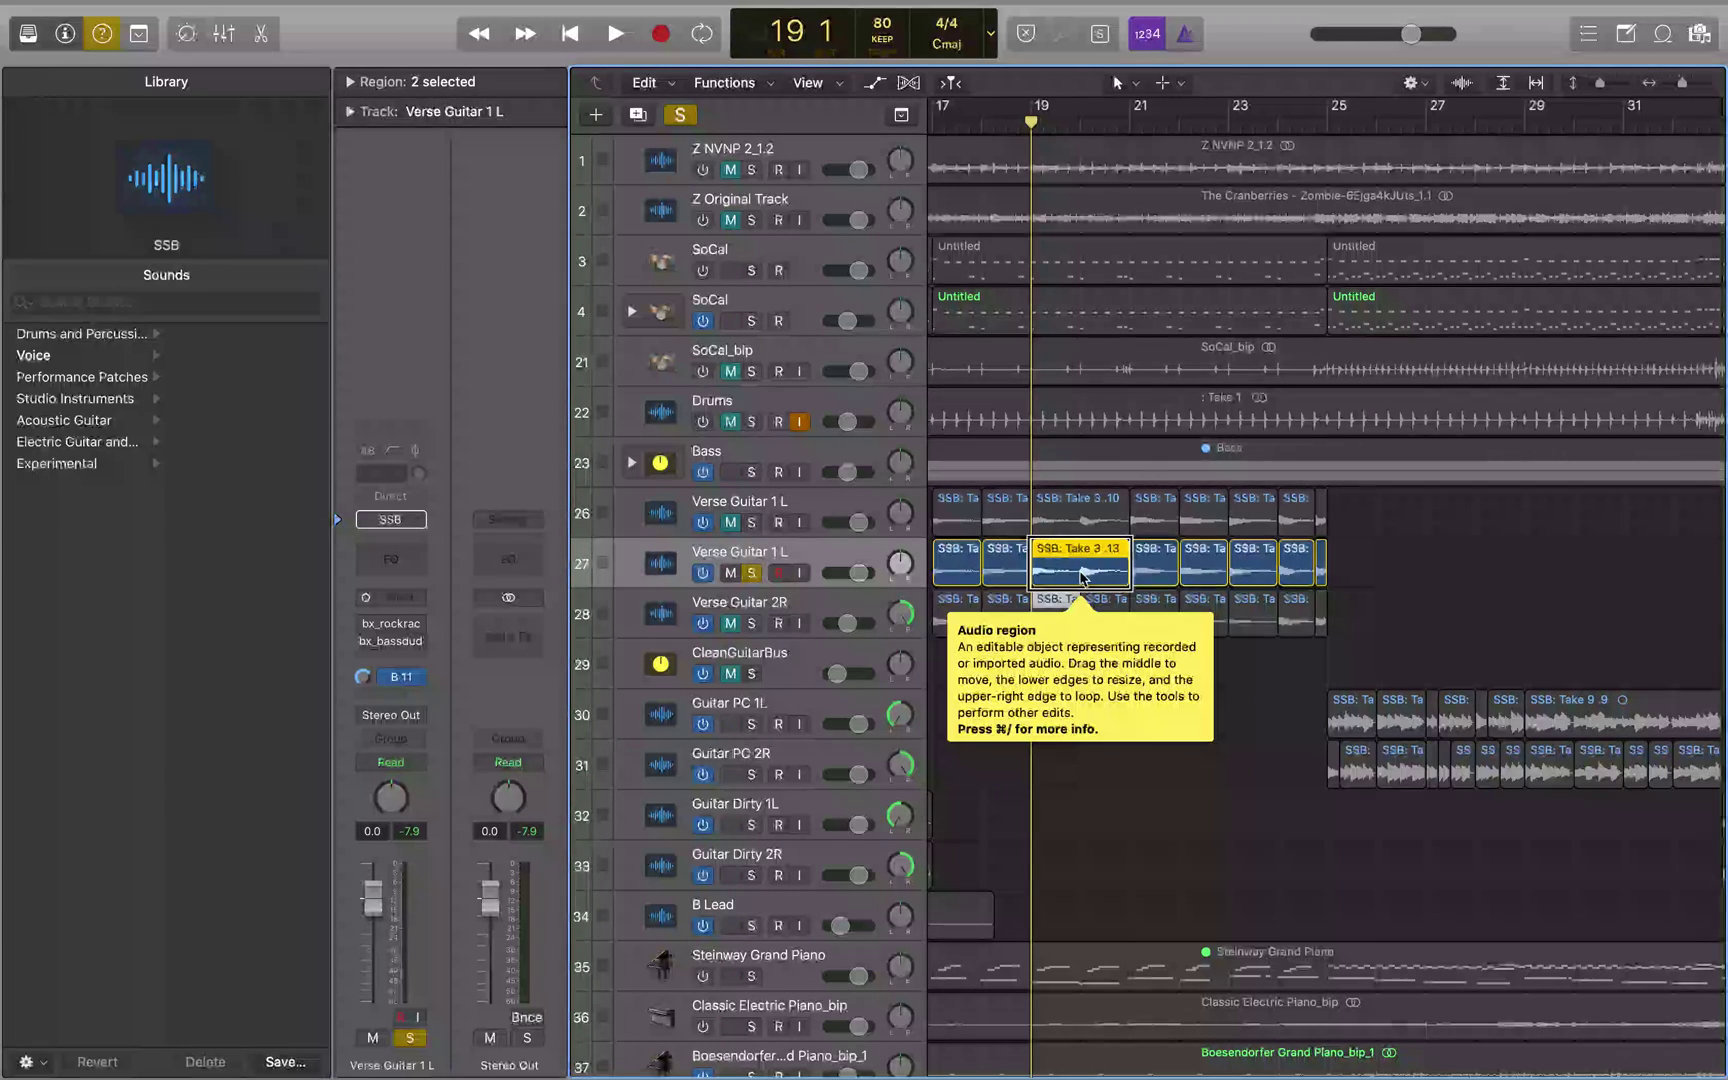
# Open a second Tracks window and expand the Region inspector for the two selected regions
pyautogui.press('super+1')
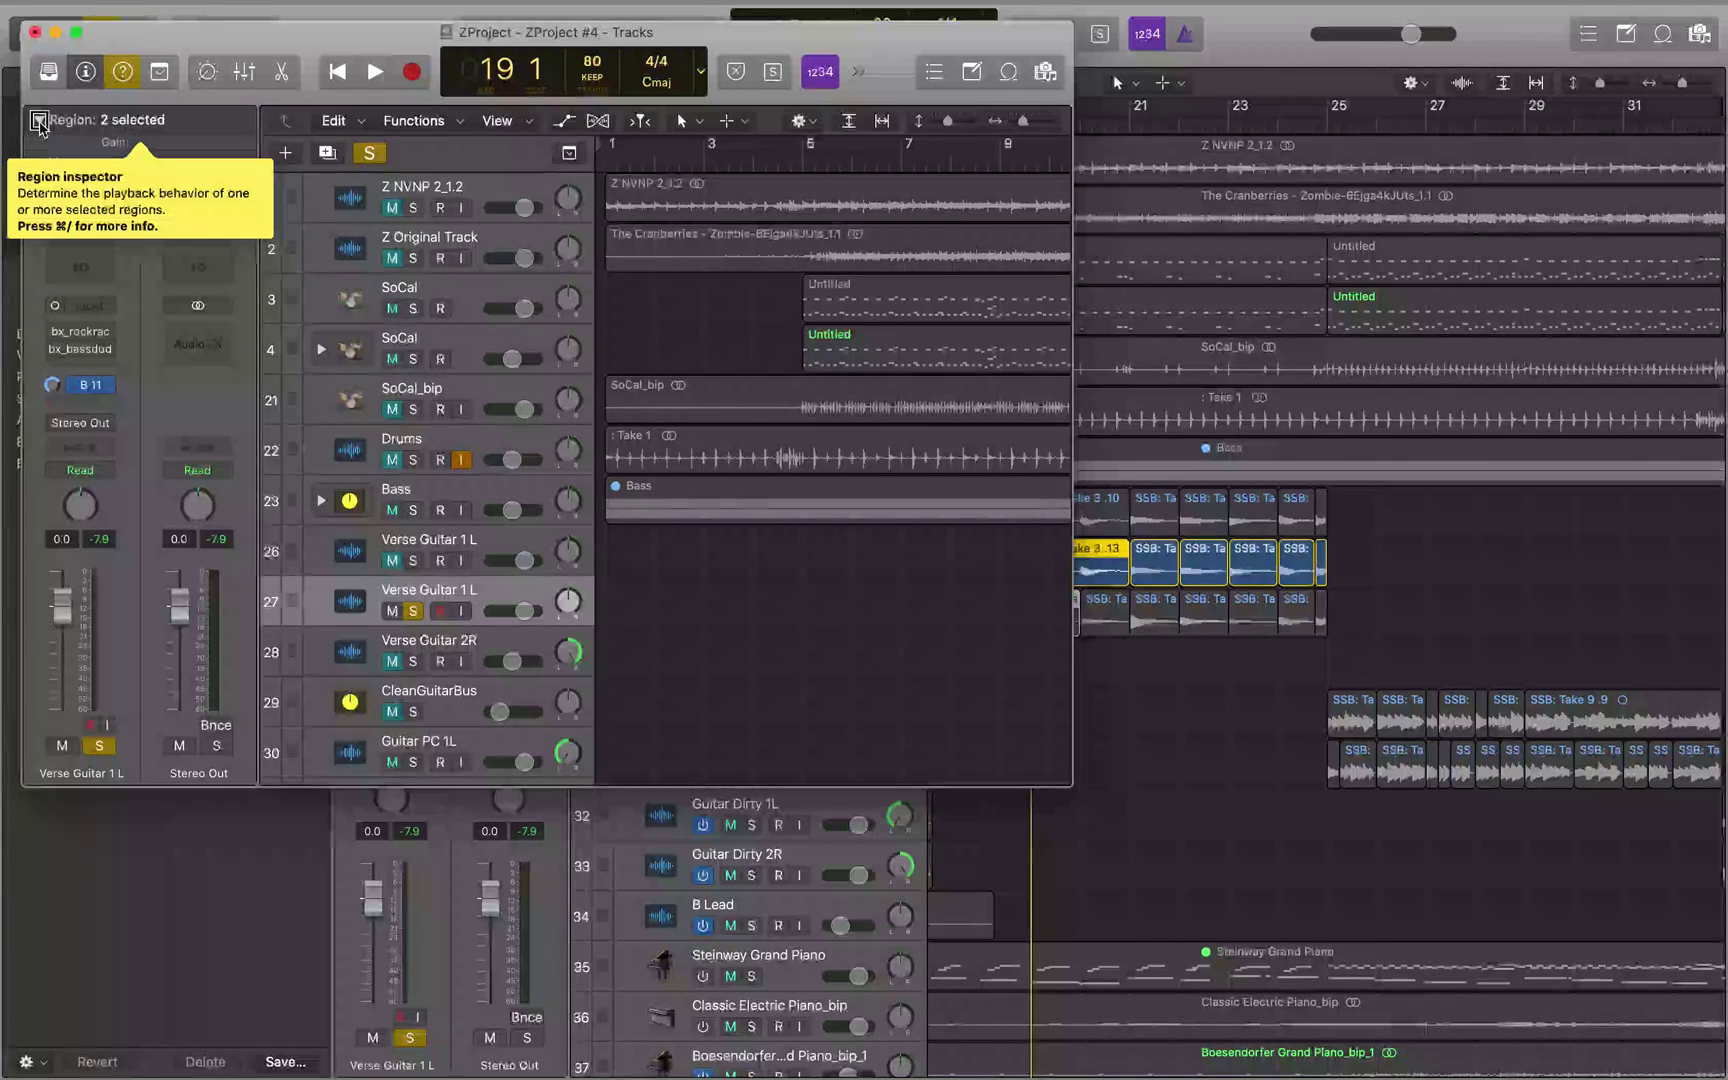
pyautogui.click(38, 120)
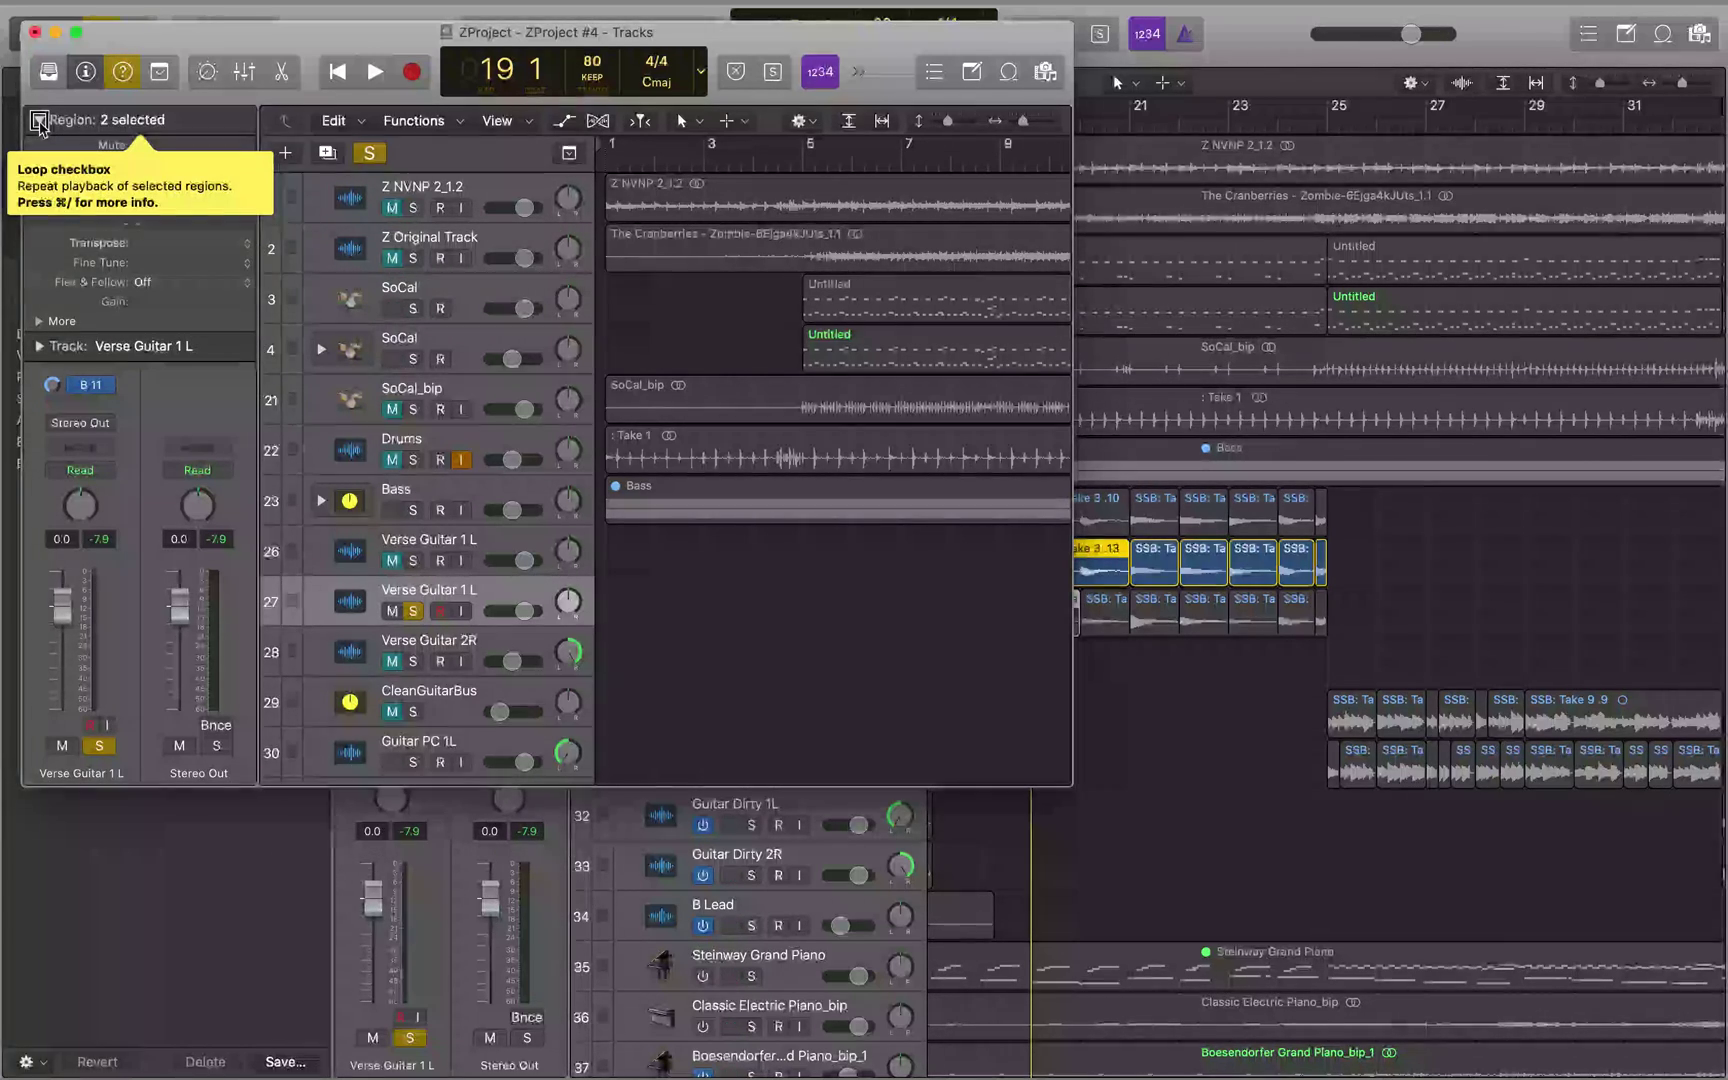
# Change the Fade Out type of both regions from Out to X (Crossfade)
pyautogui.click(39, 321)
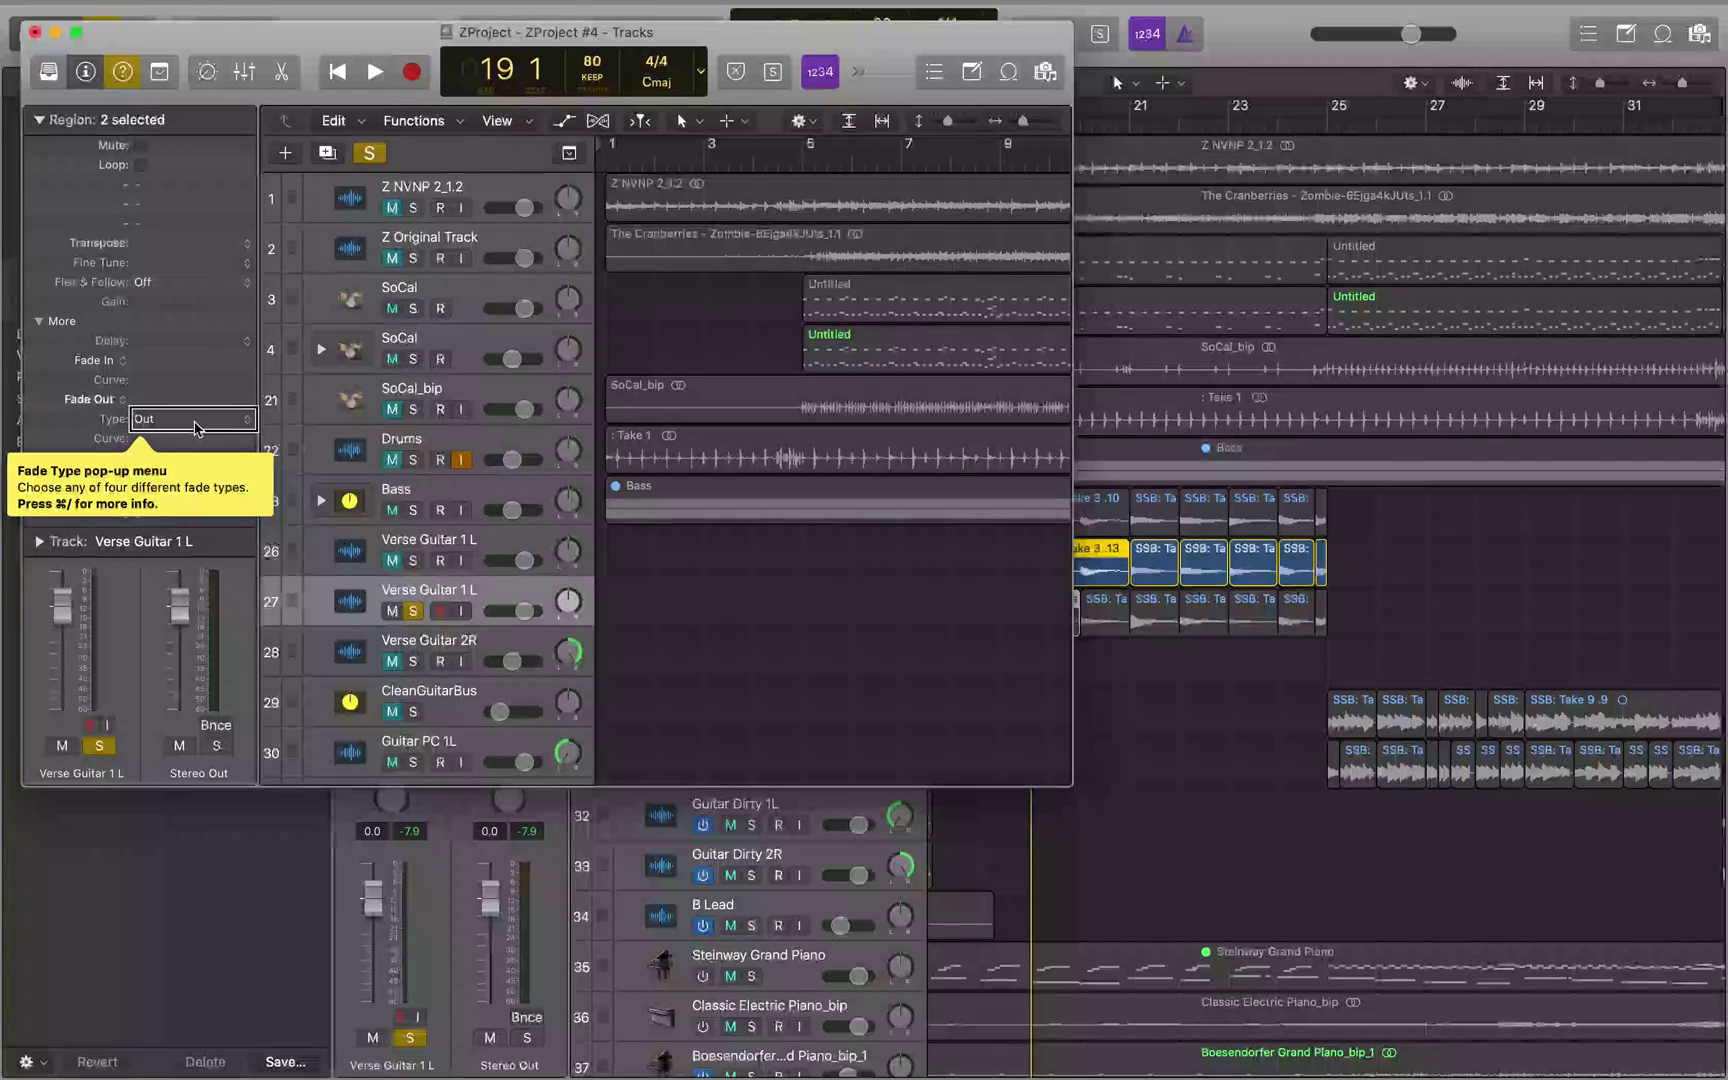
pyautogui.click(196, 425)
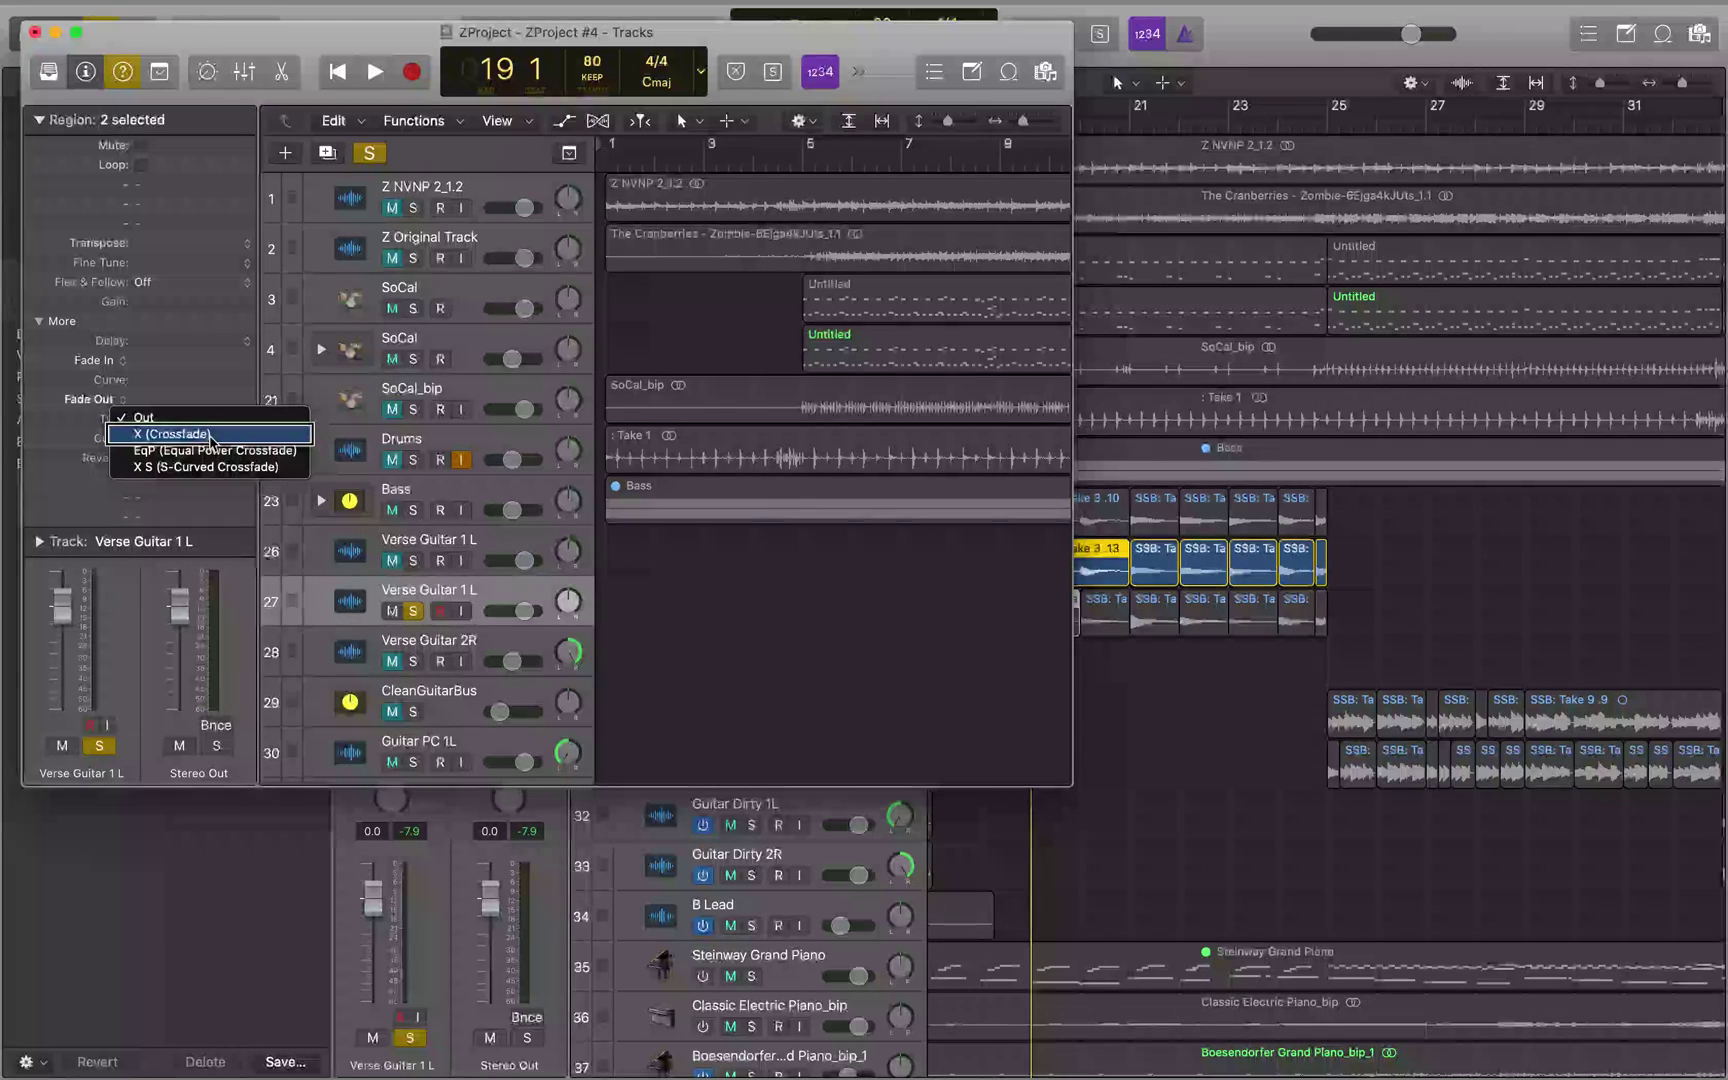
pyautogui.click(211, 436)
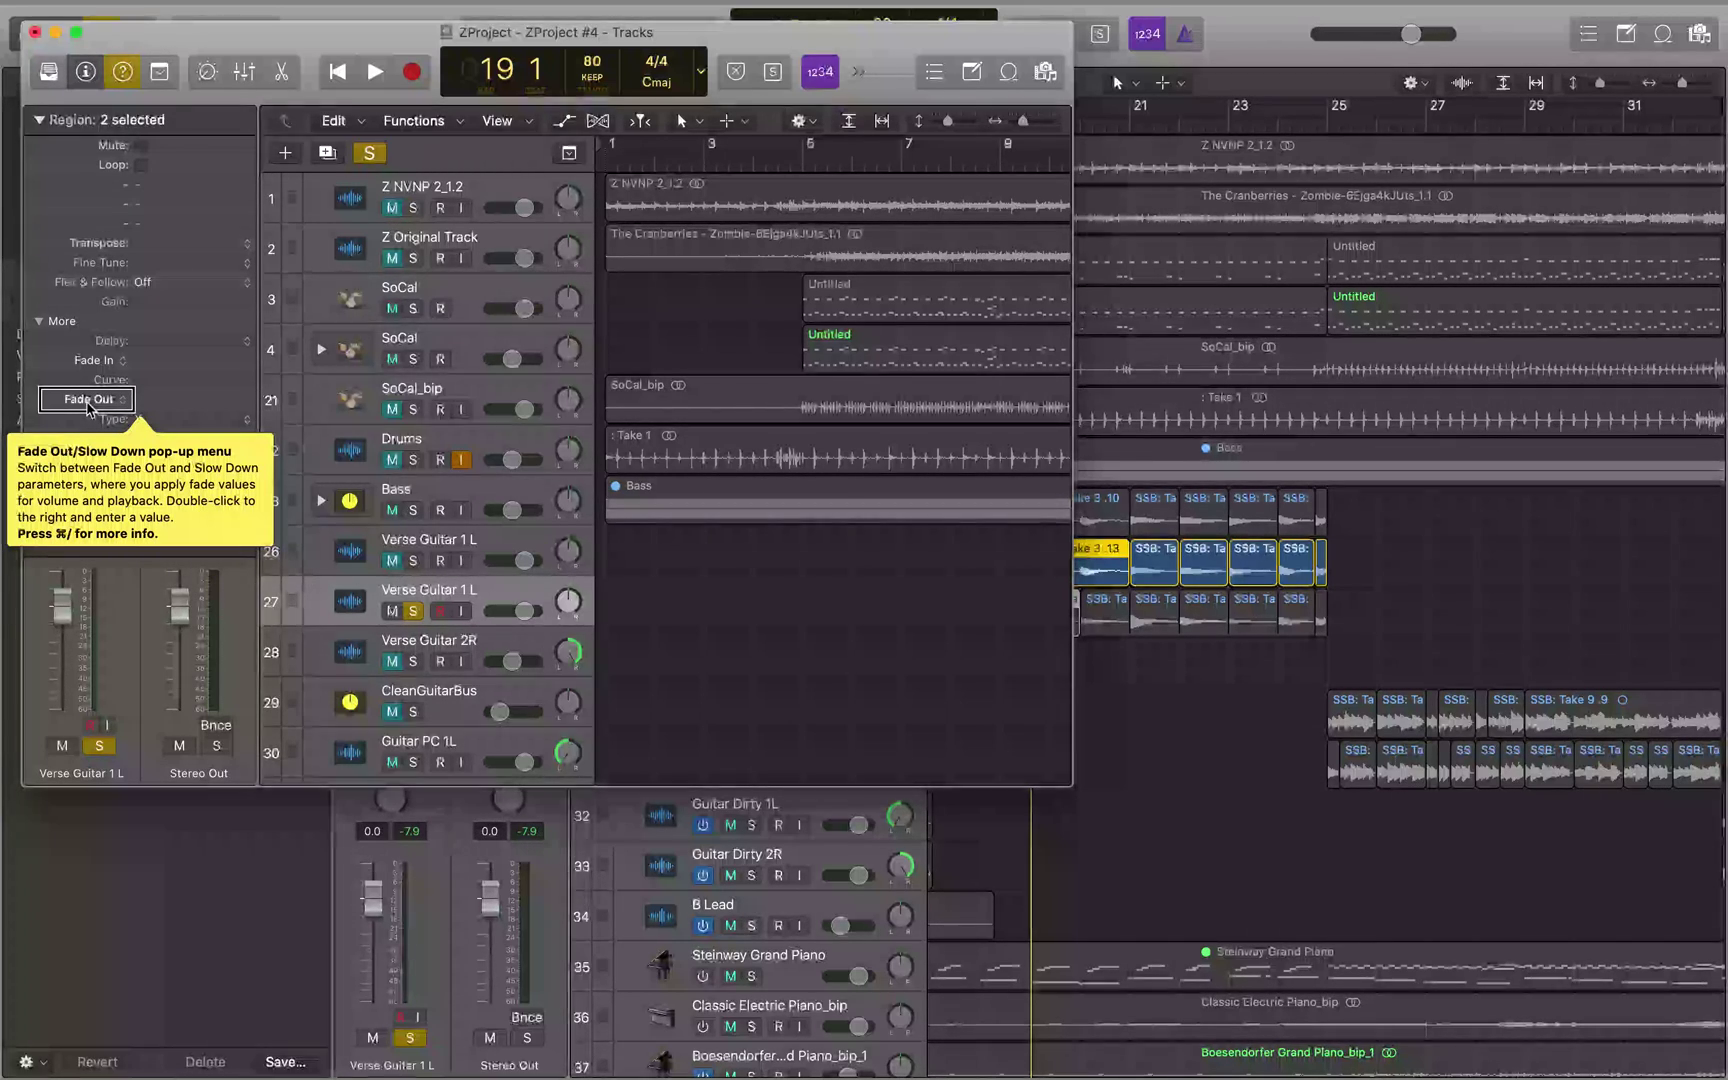
# Dismiss the empty Fade Out entry, enable Catch Playhead, and play the join at bar 20
pyautogui.doubleClick(195, 402)
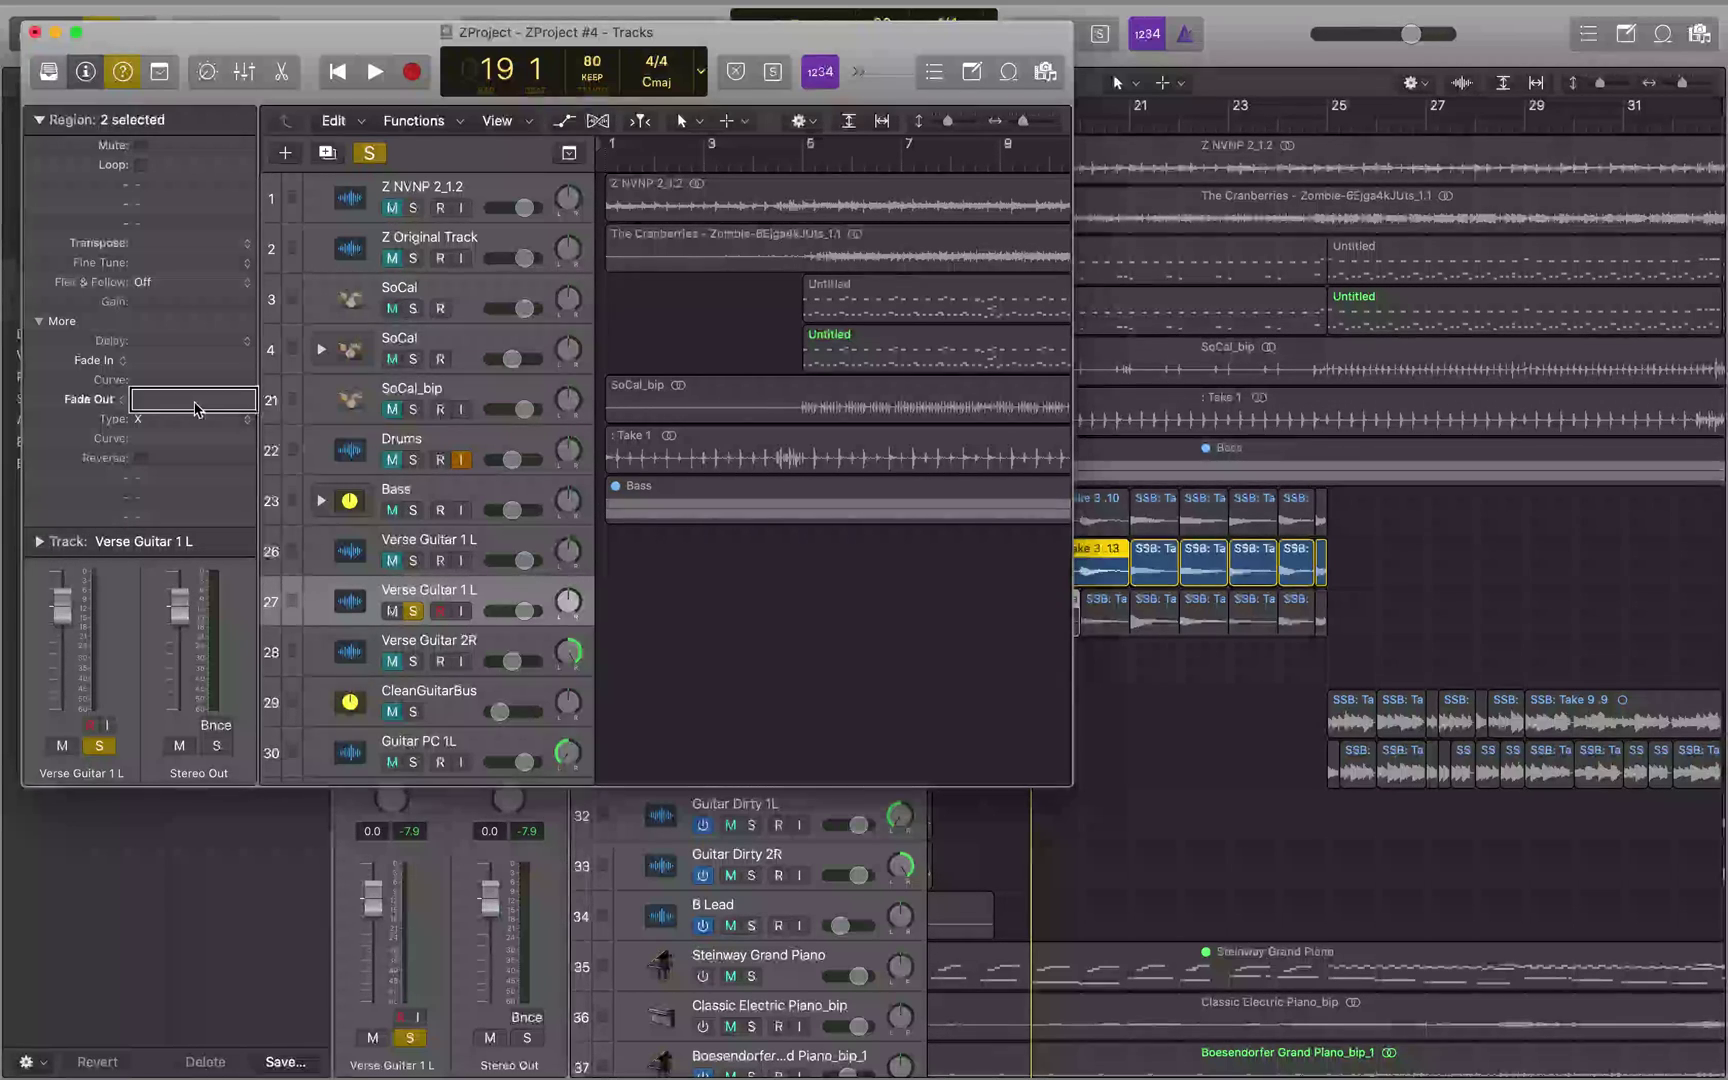
pyautogui.press('Escape')
pyautogui.hotkey('ctrl', '.')
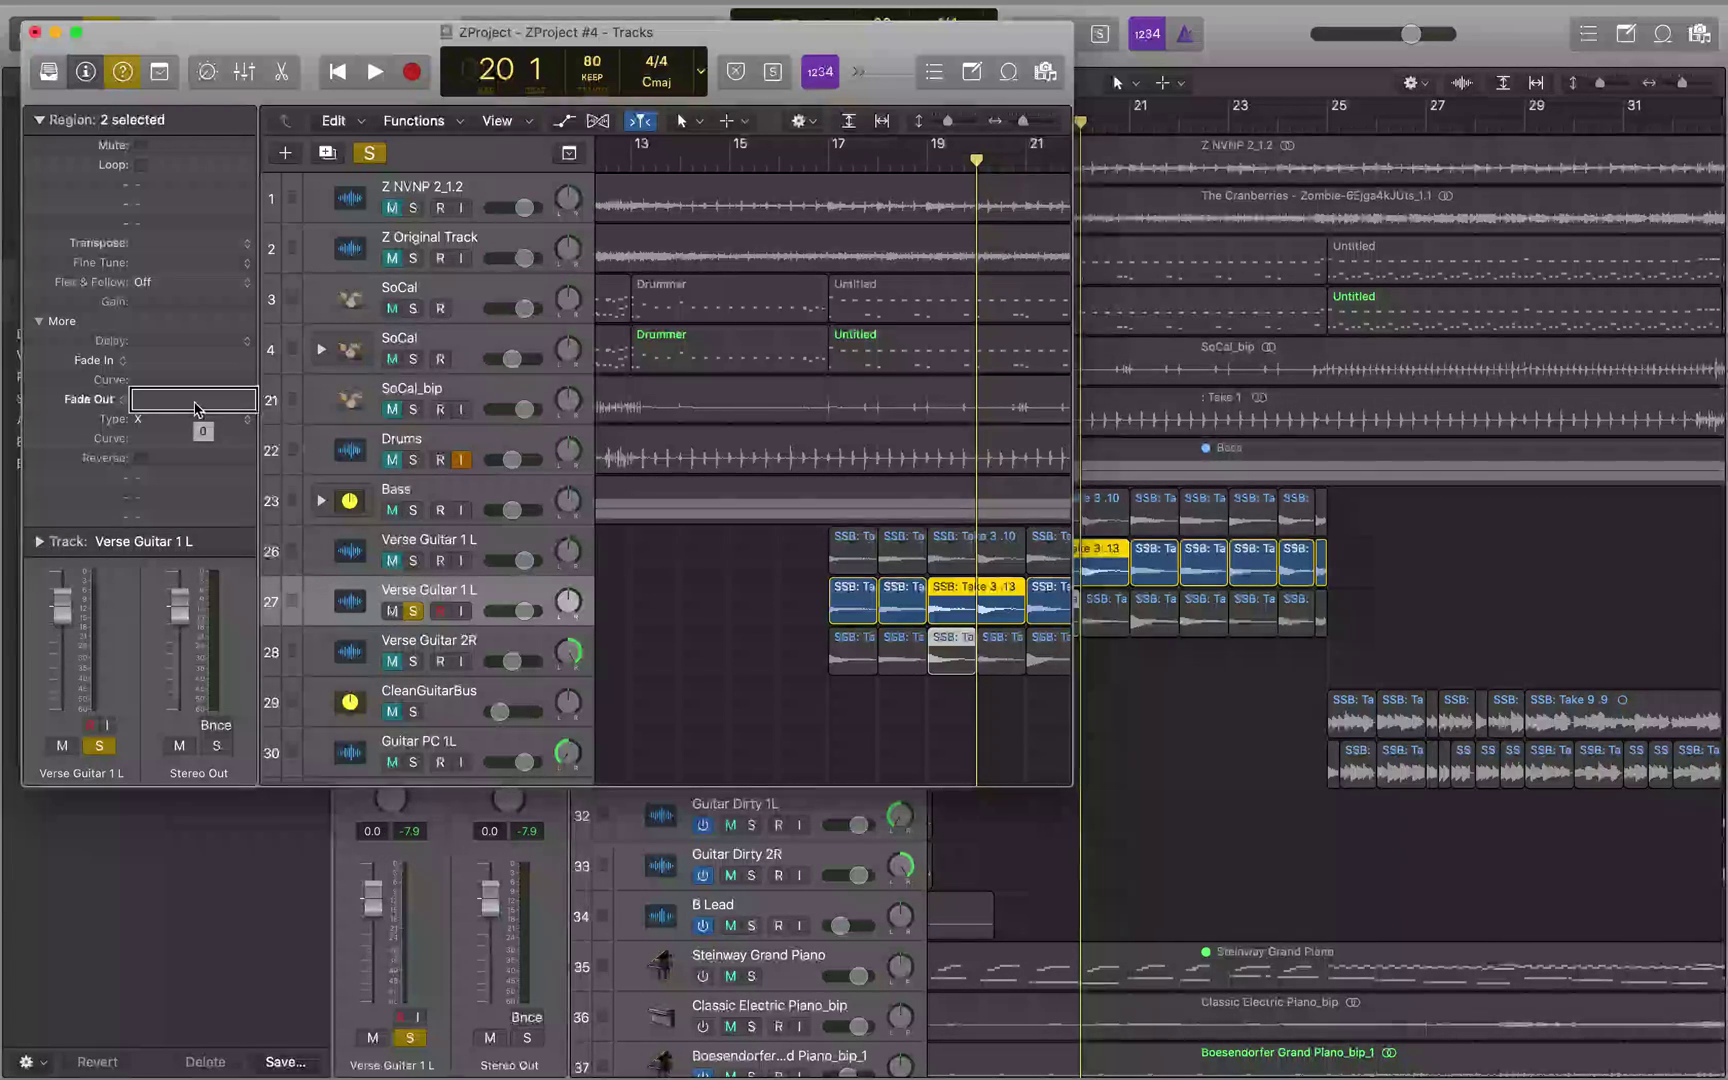
pyautogui.press('space')
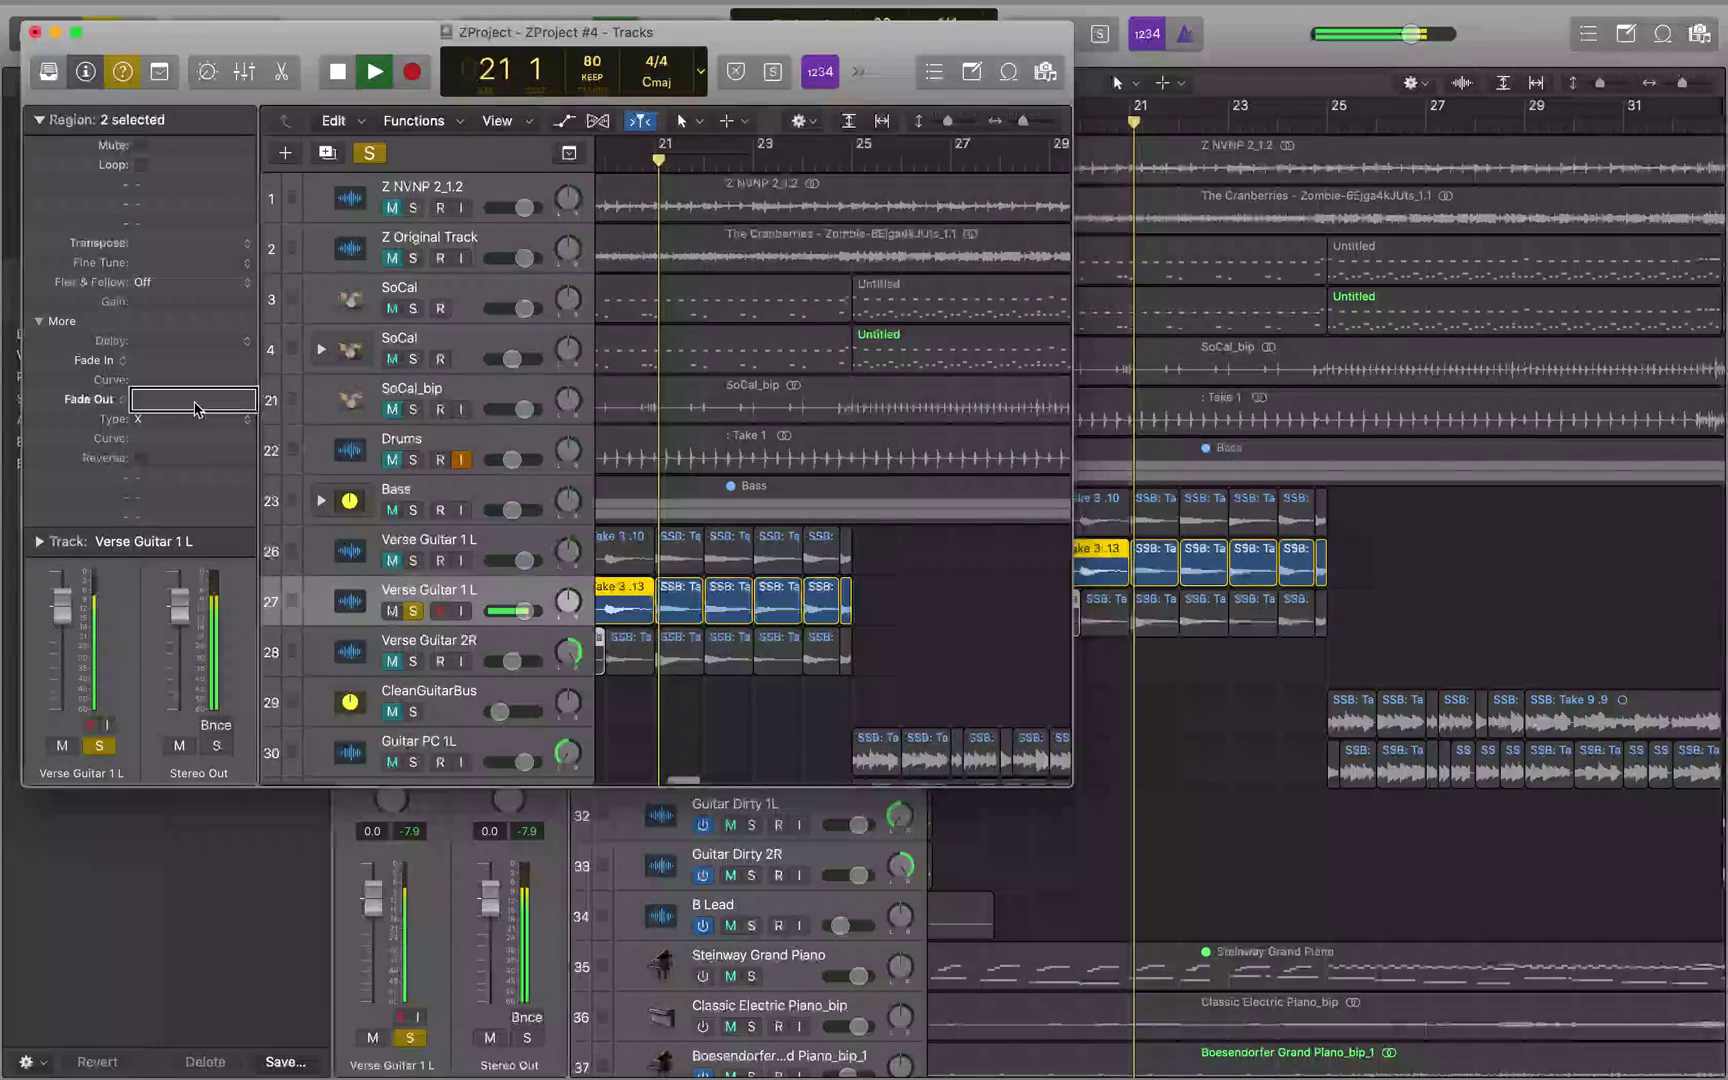
pyautogui.press('space')
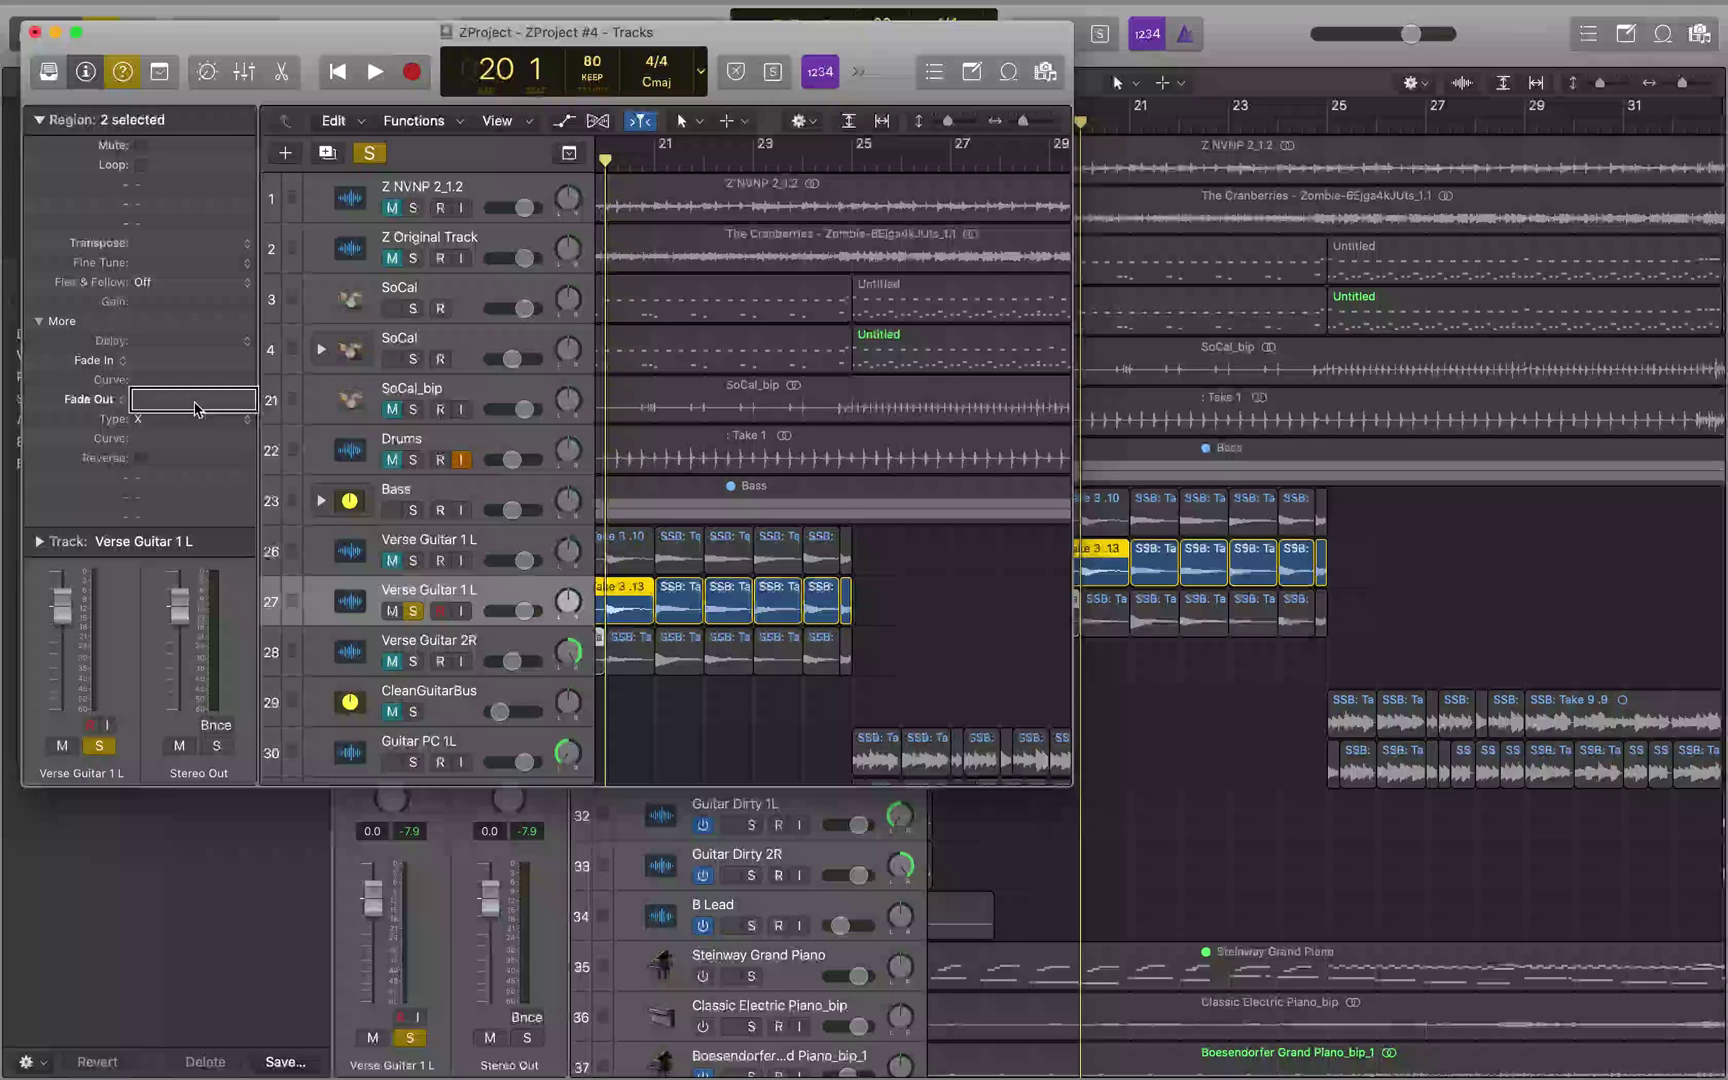
pyautogui.write('999')
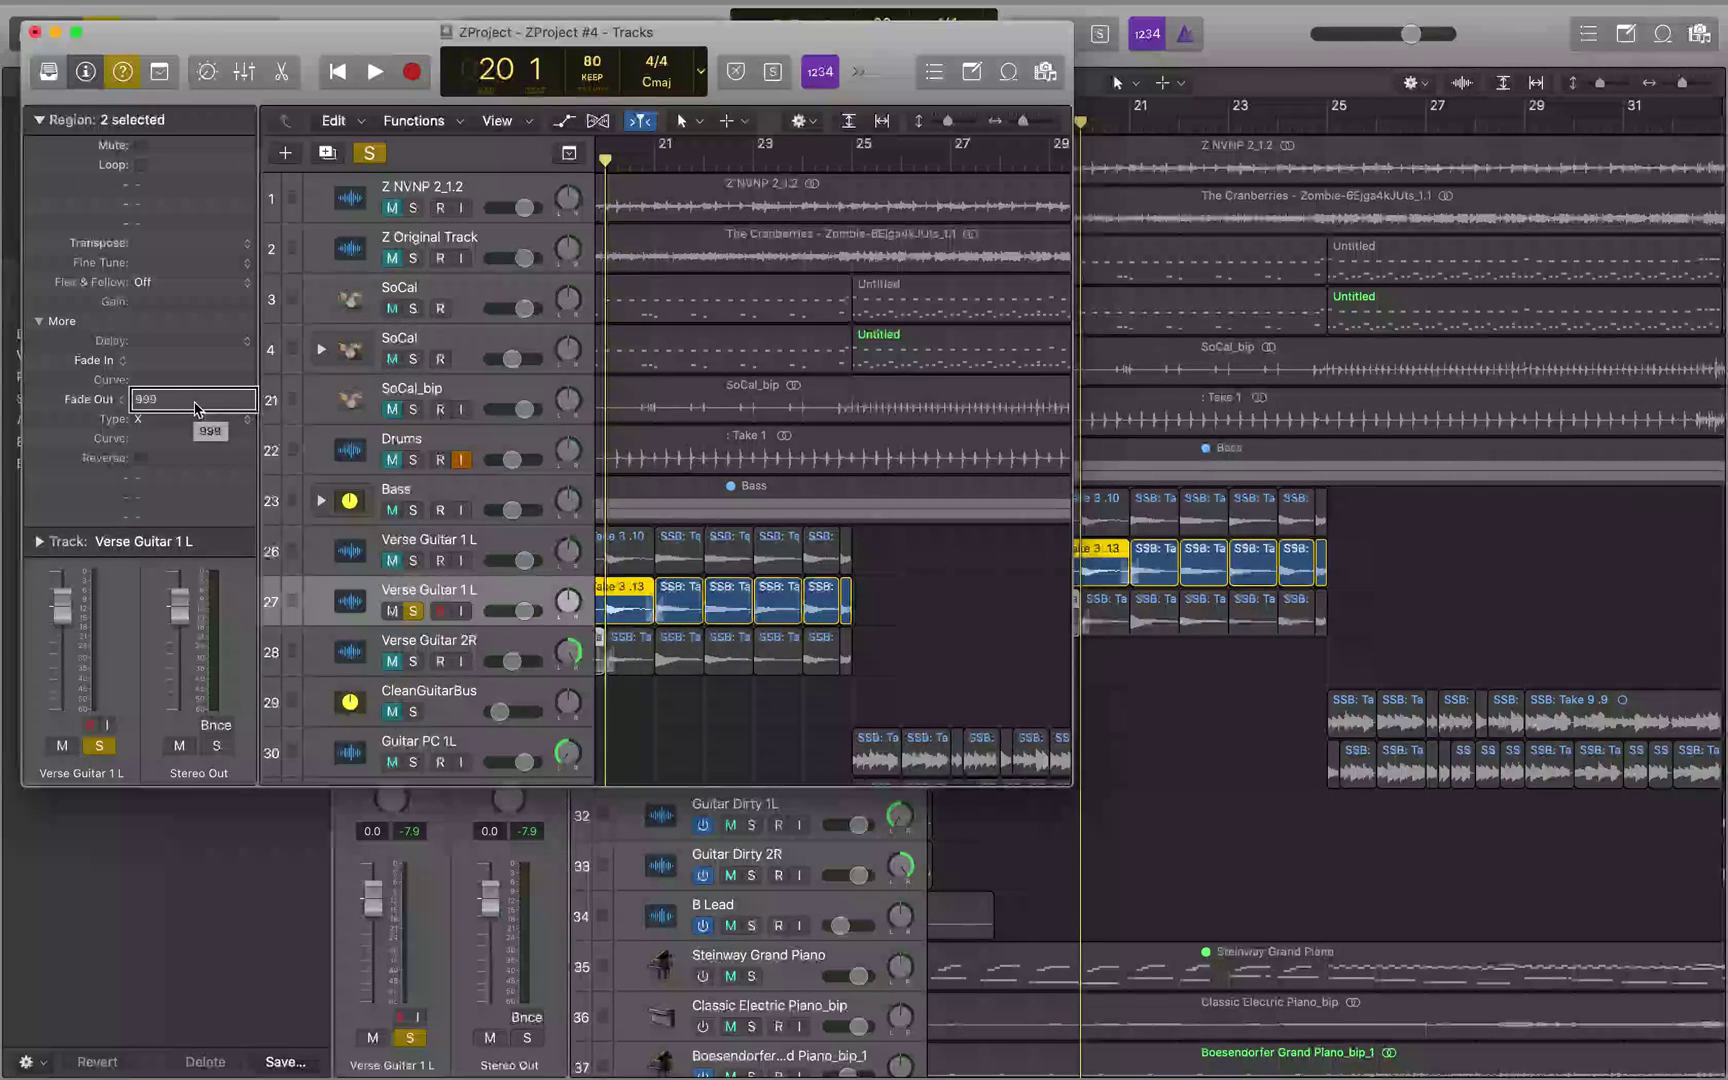
pyautogui.press('space')
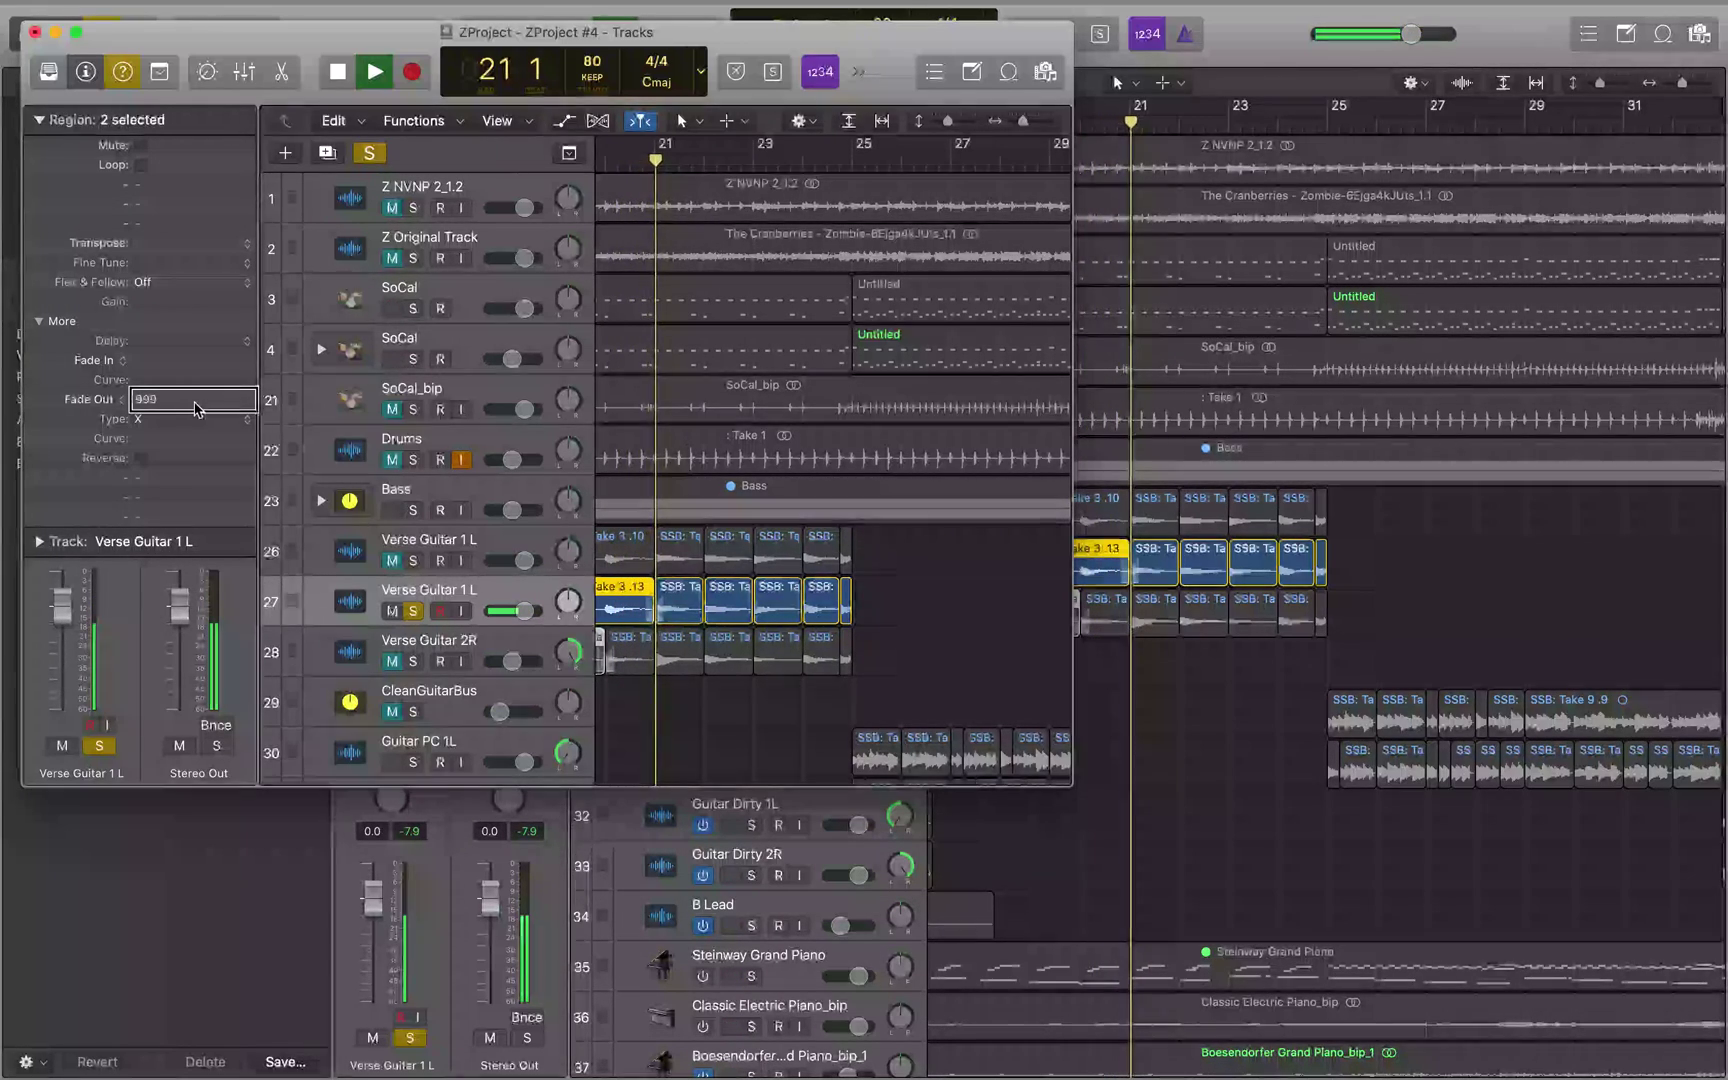
pyautogui.press('space')
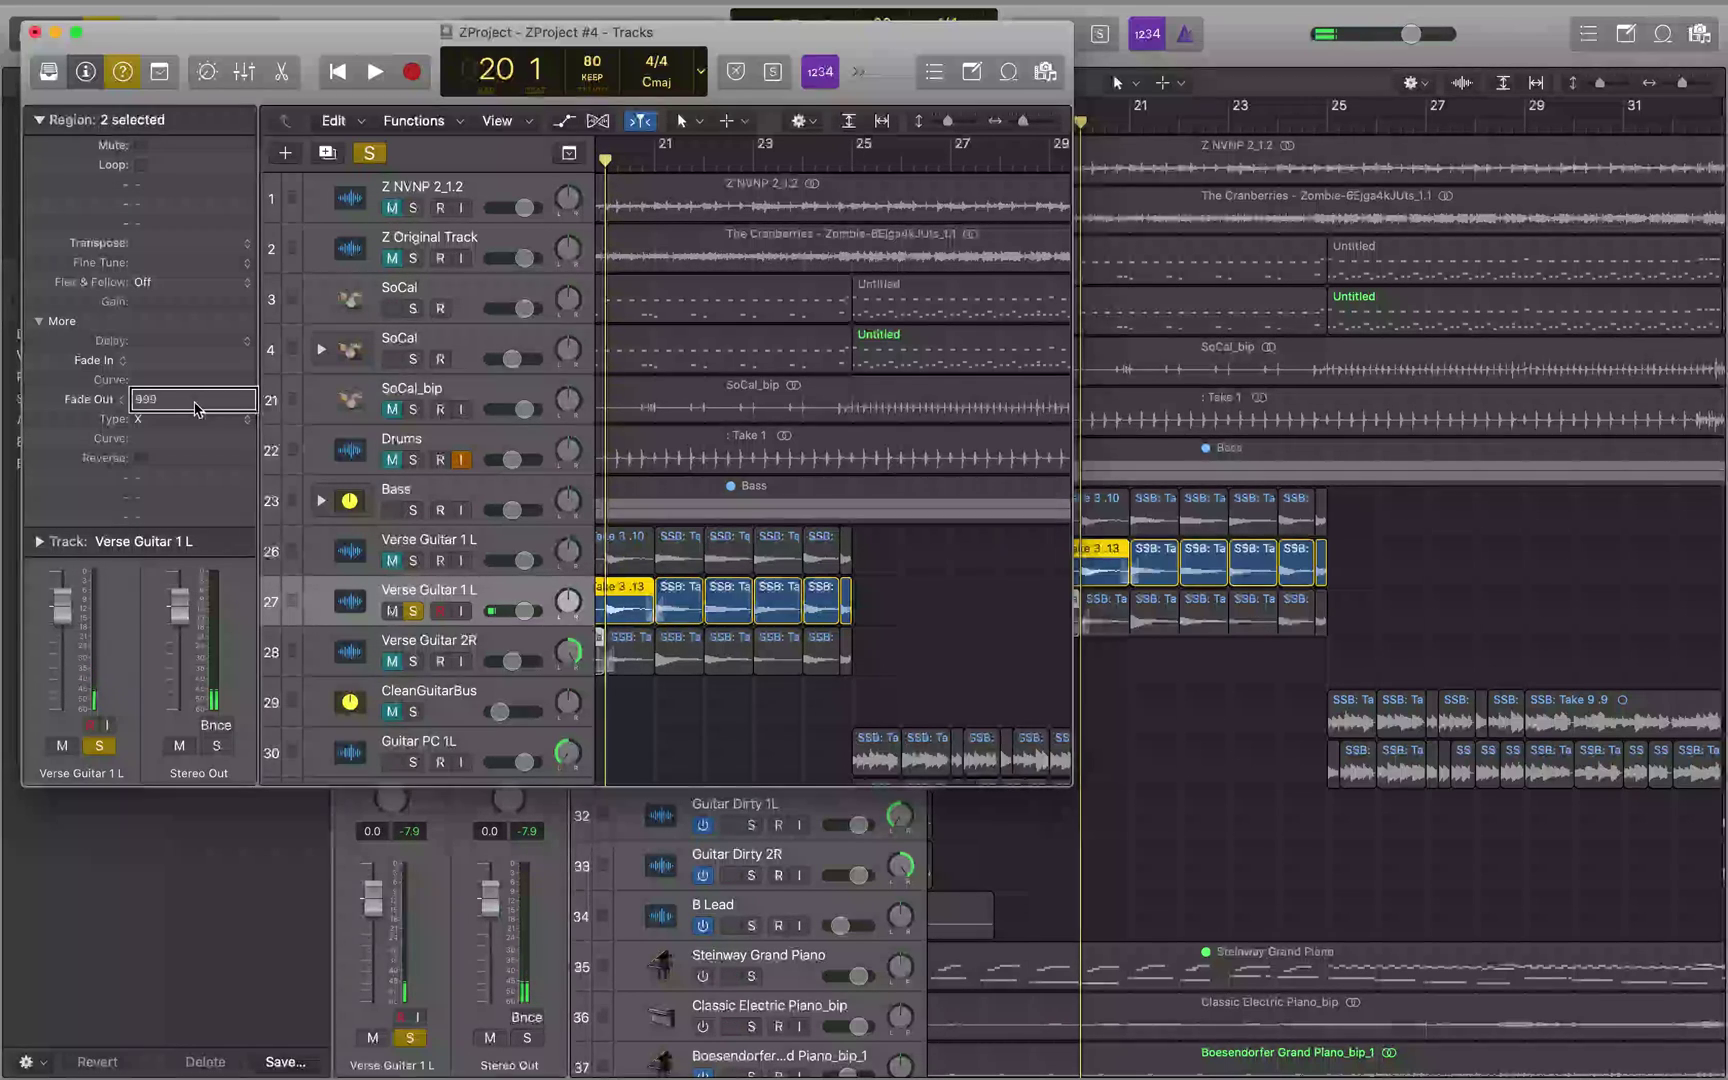
pyautogui.press('BackSpace')
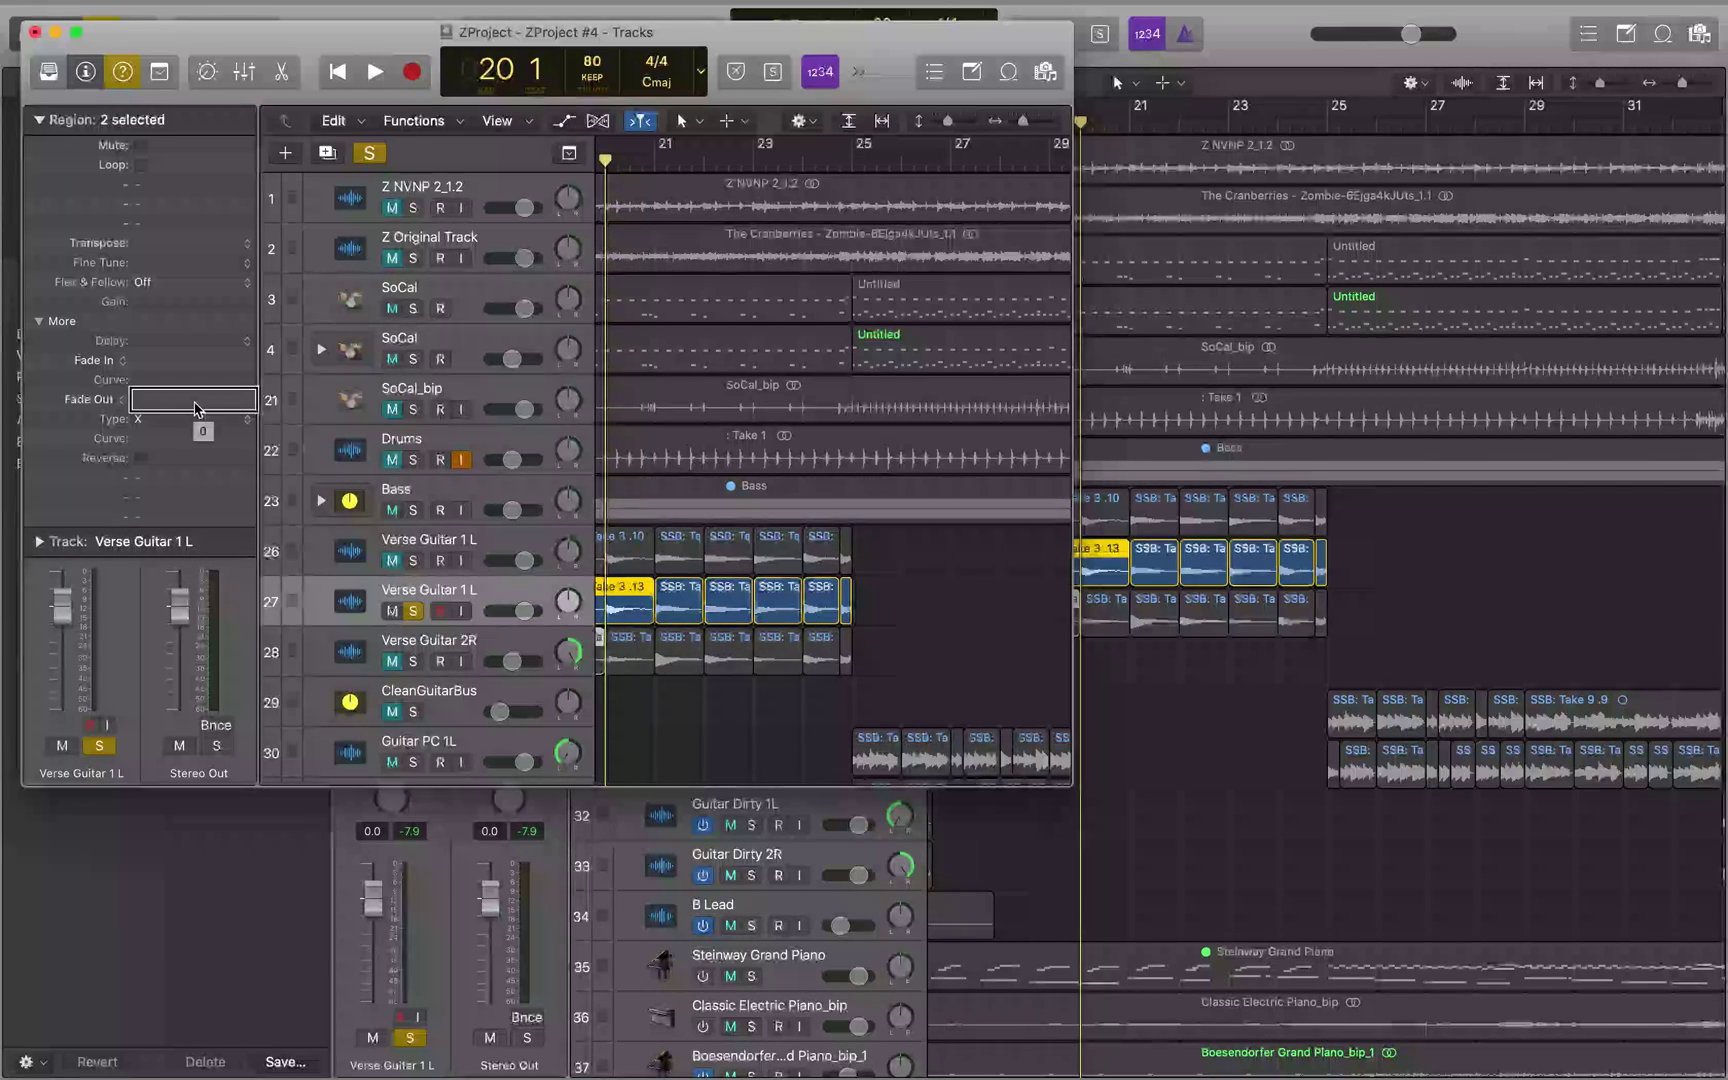
# Set the crossfade Fade Out value to 20, then 30, and audition the join
pyautogui.write('20')
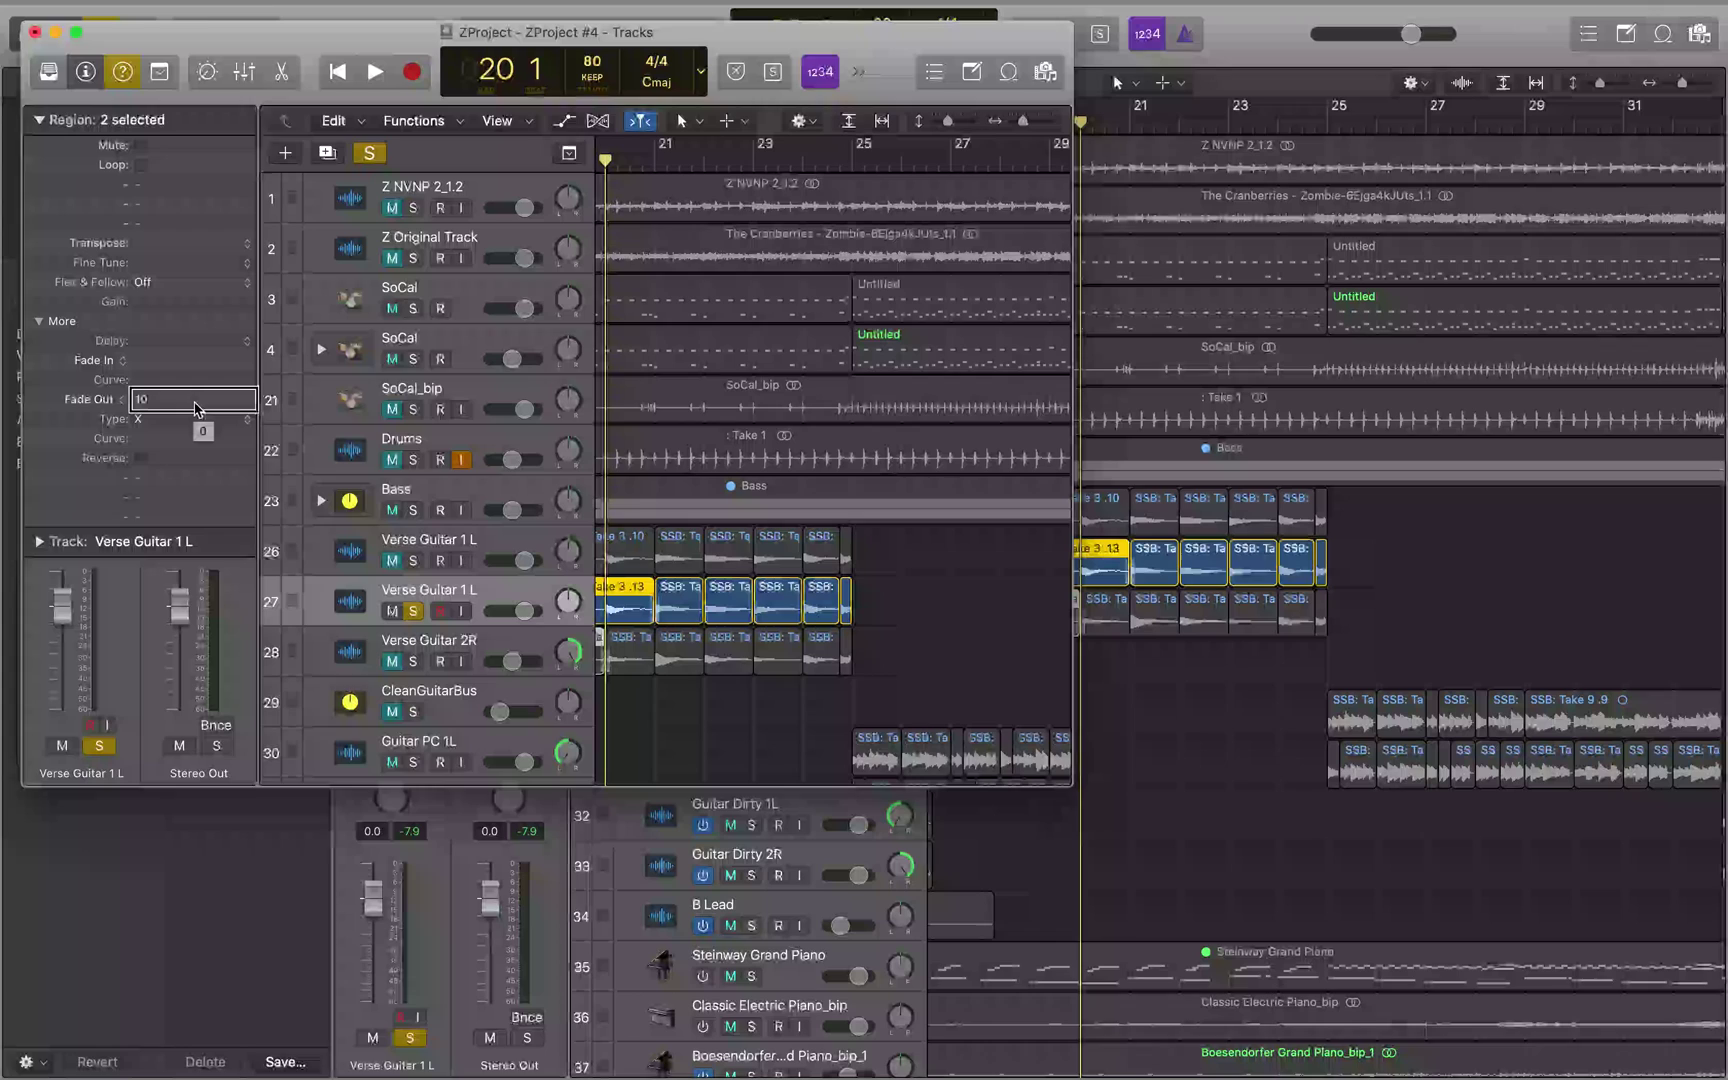
pyautogui.press('BackSpace')
pyautogui.press('BackSpace')
pyautogui.write('30')
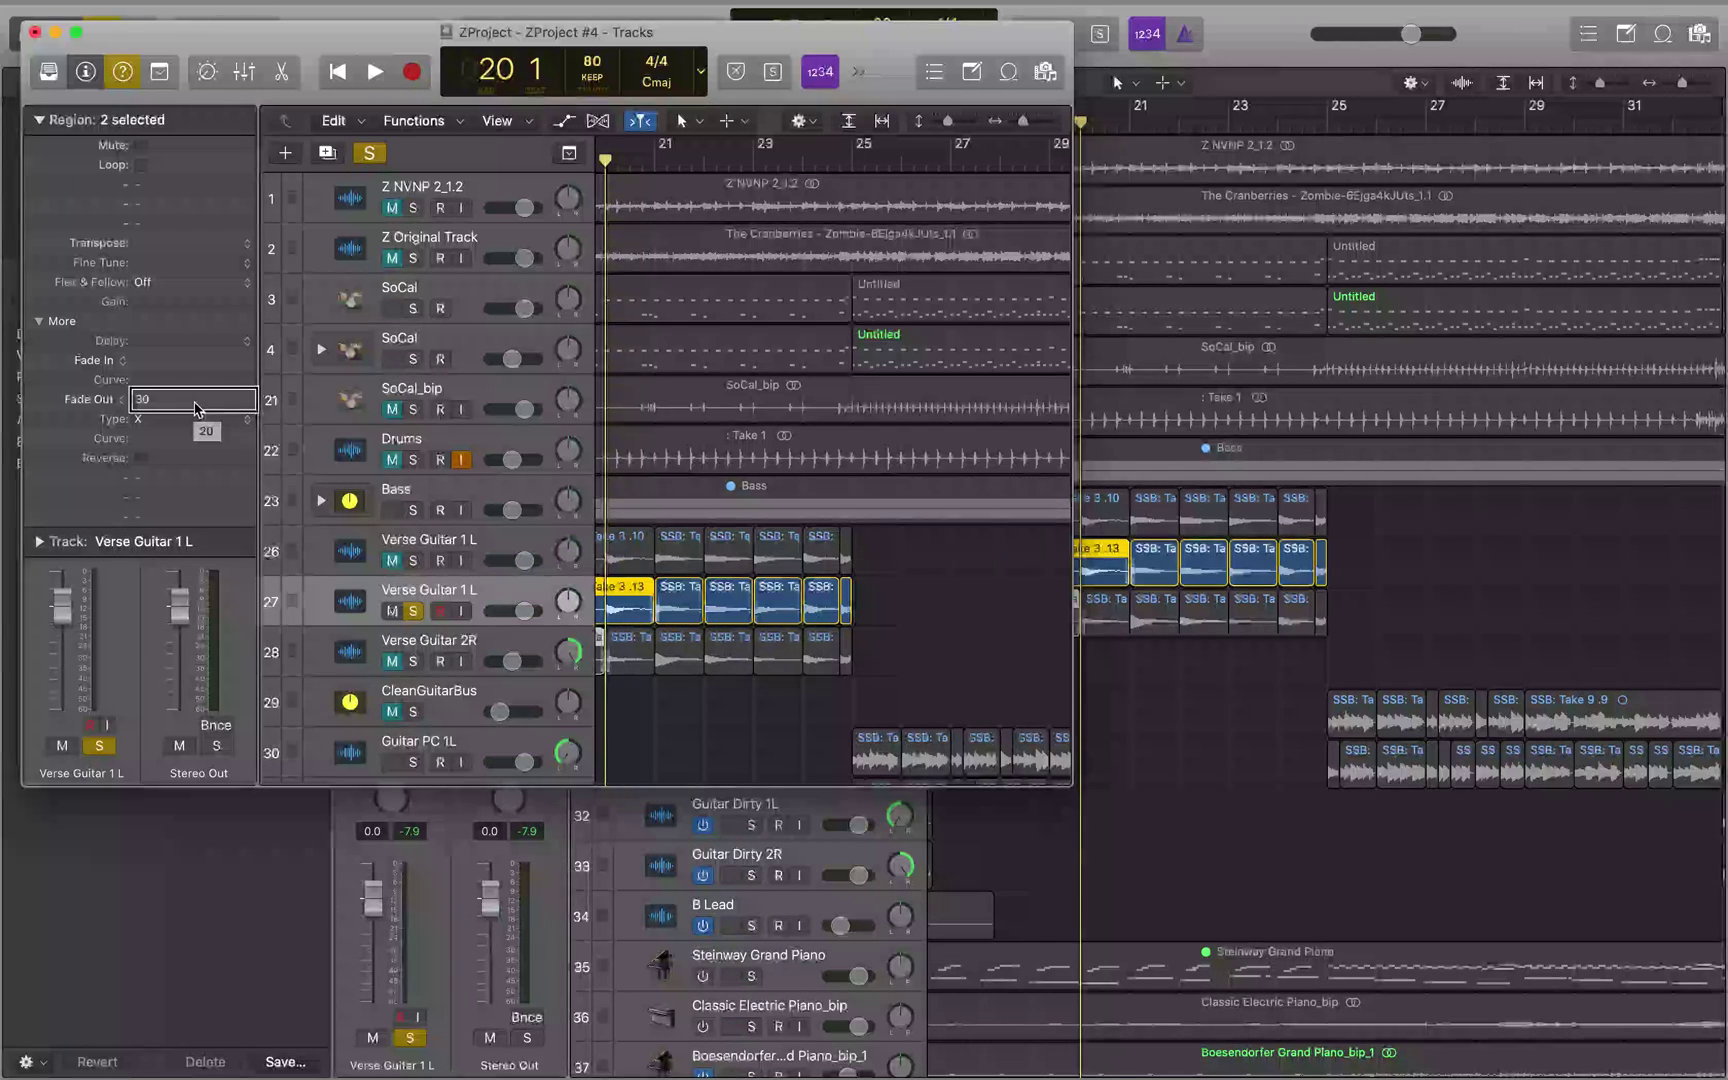
pyautogui.press('Return')
pyautogui.press('space')
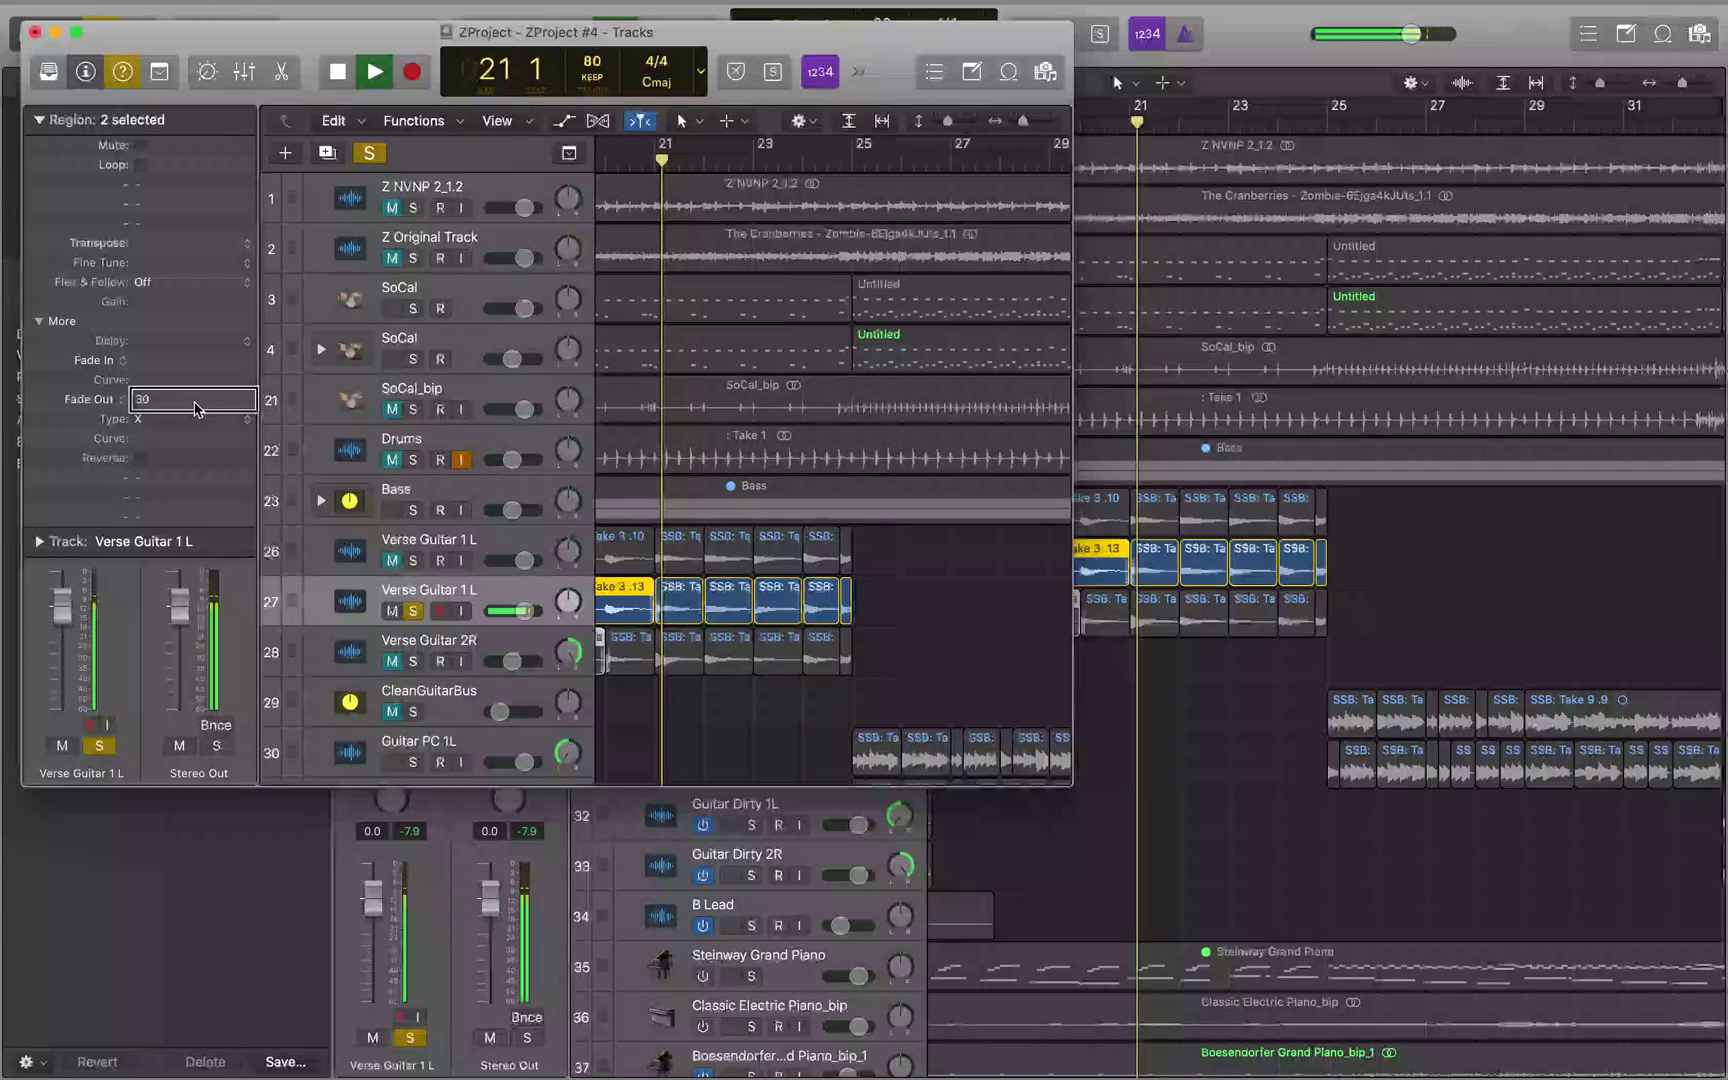
pyautogui.press('space')
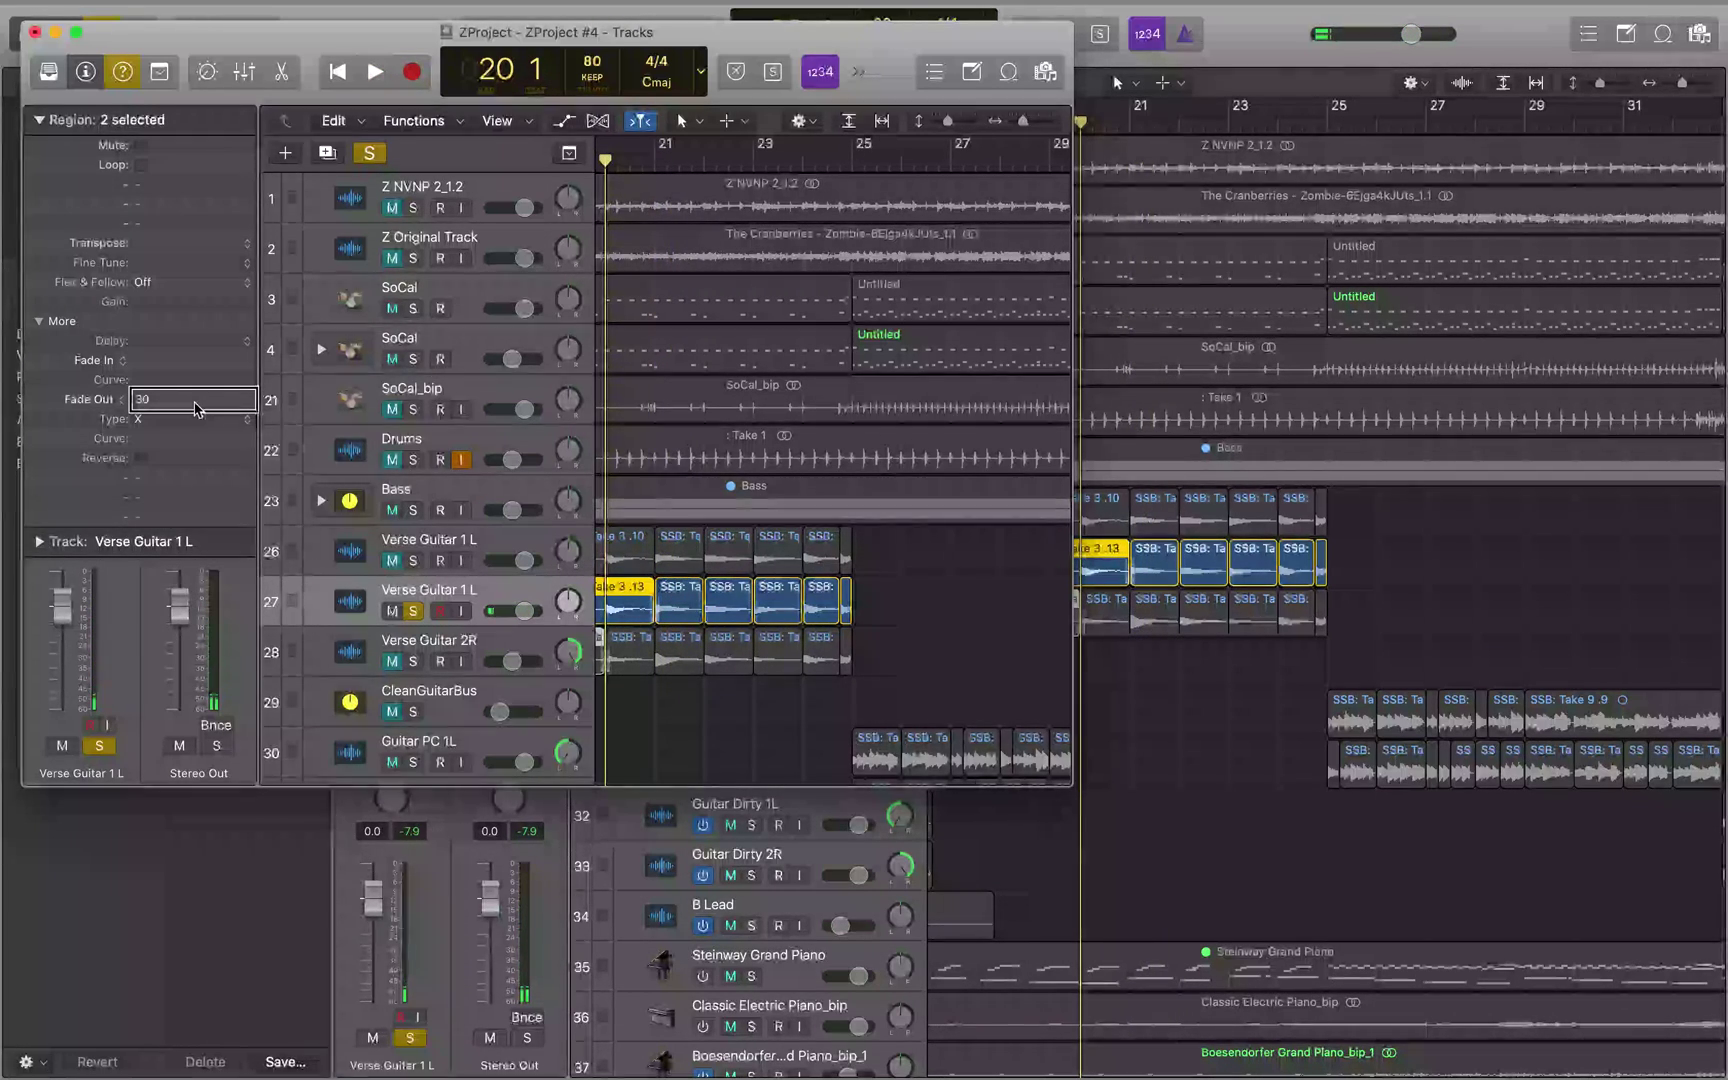
# Try a Fade Out value of 10 and replay the crossfaded join from bar 20 several times
pyautogui.write('10')
pyautogui.press('space')
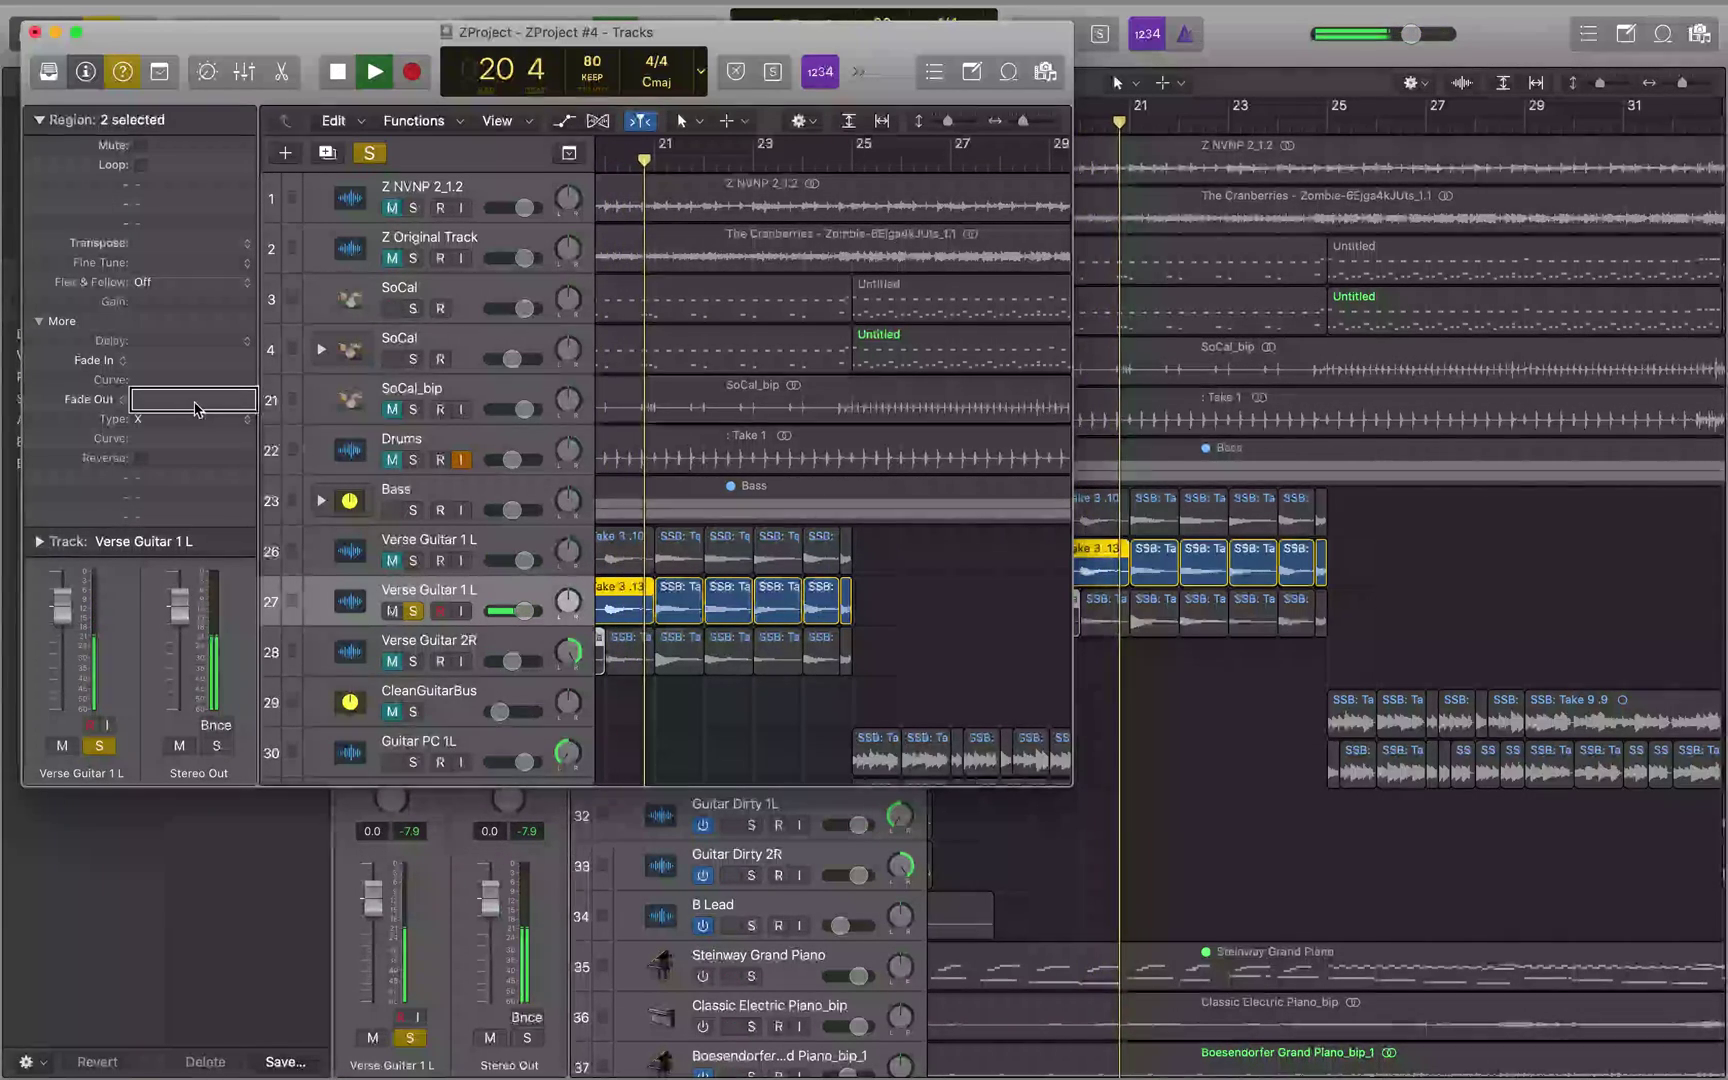
pyautogui.press('space')
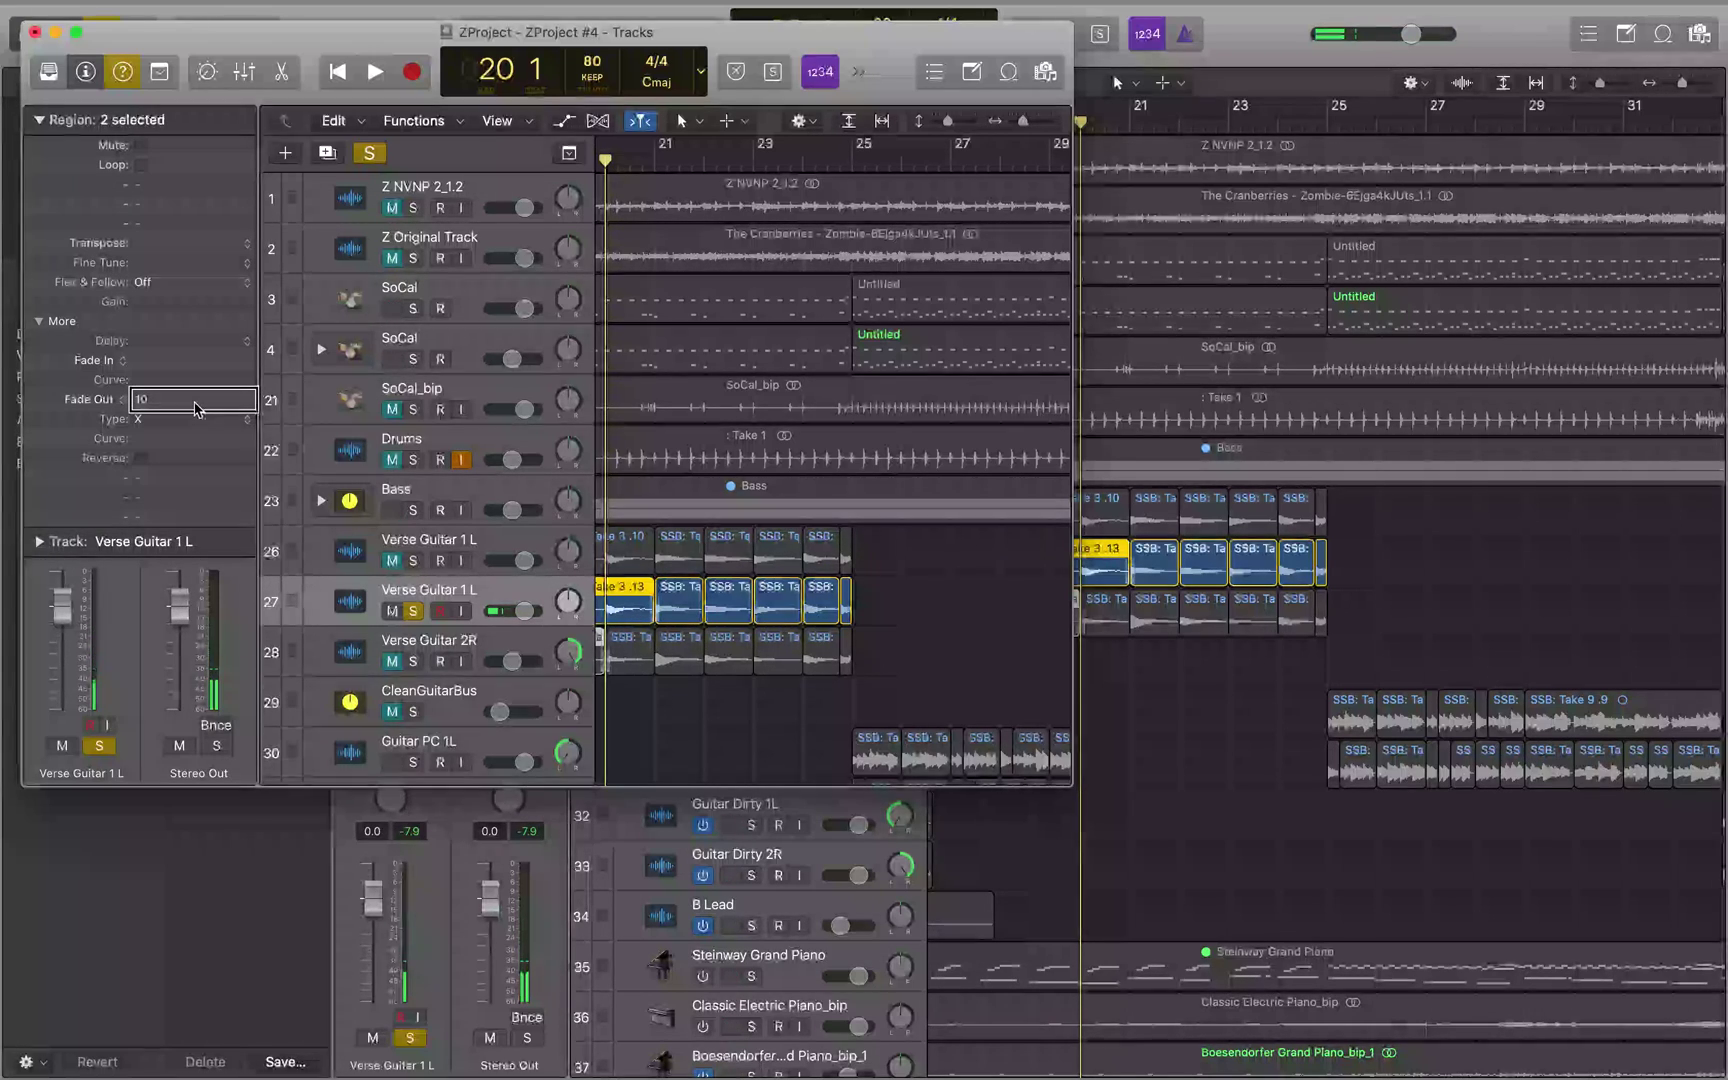
pyautogui.press('space')
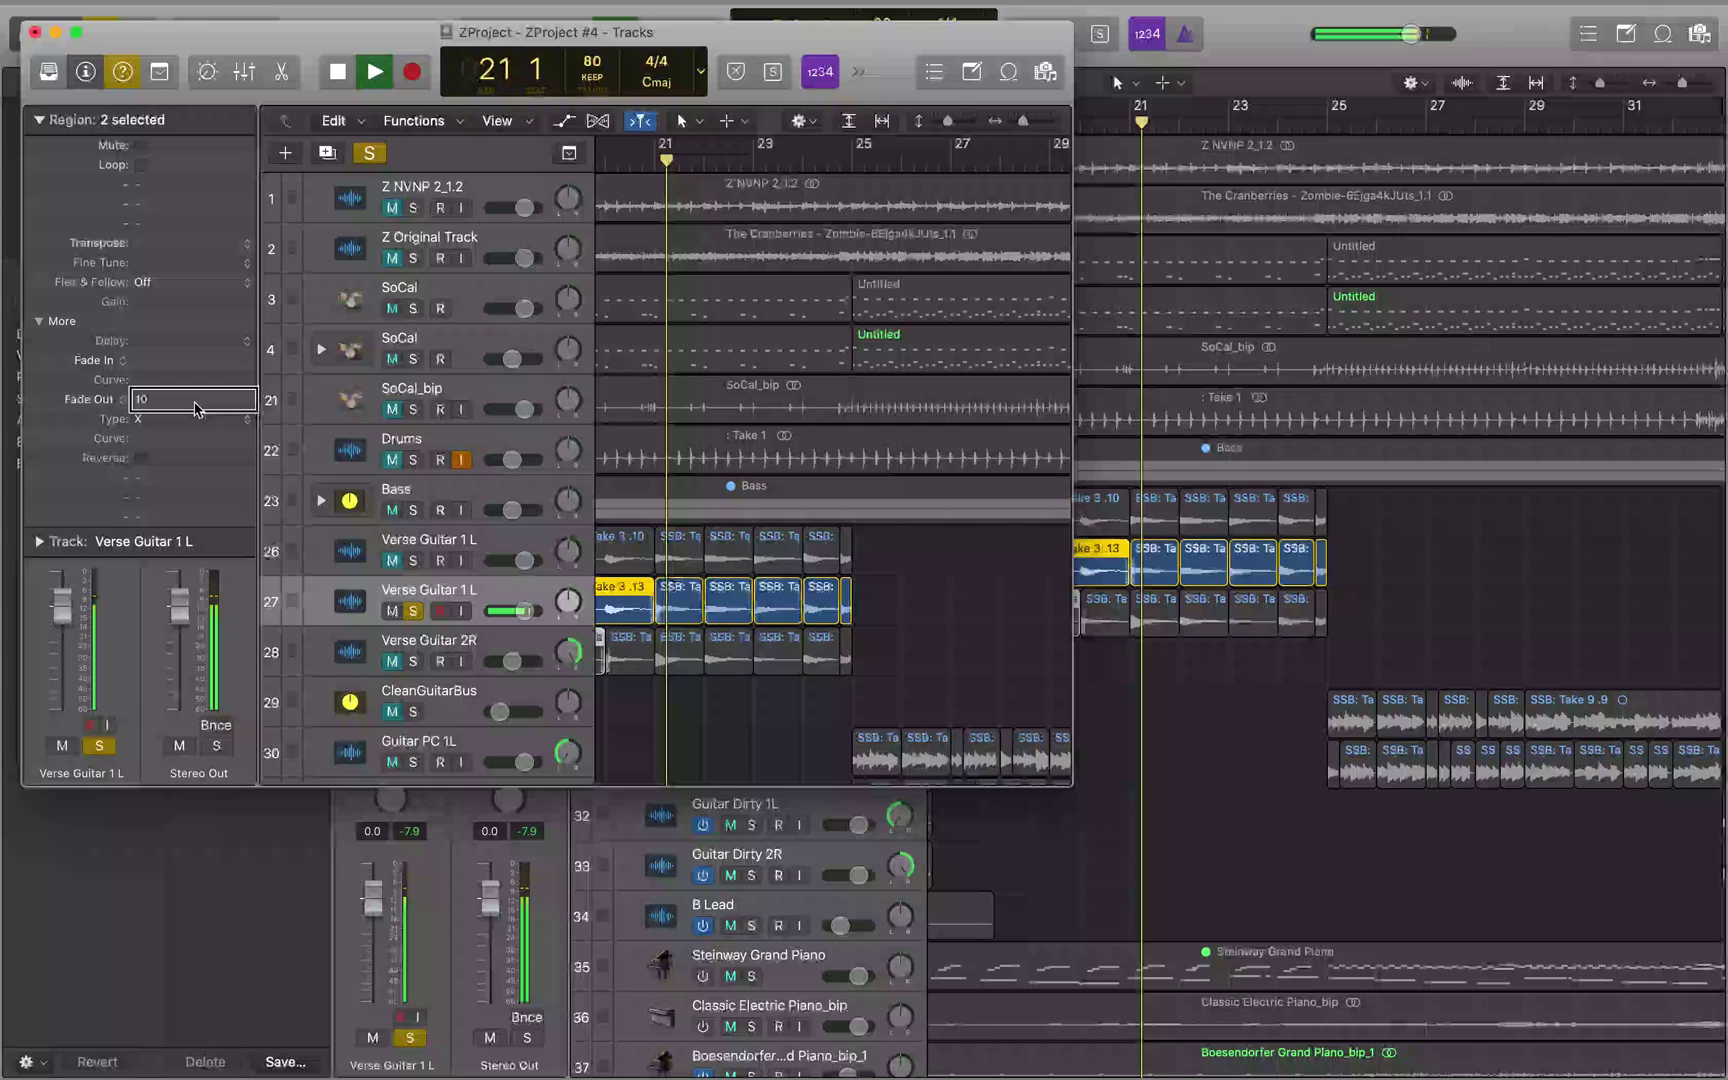
pyautogui.press('space')
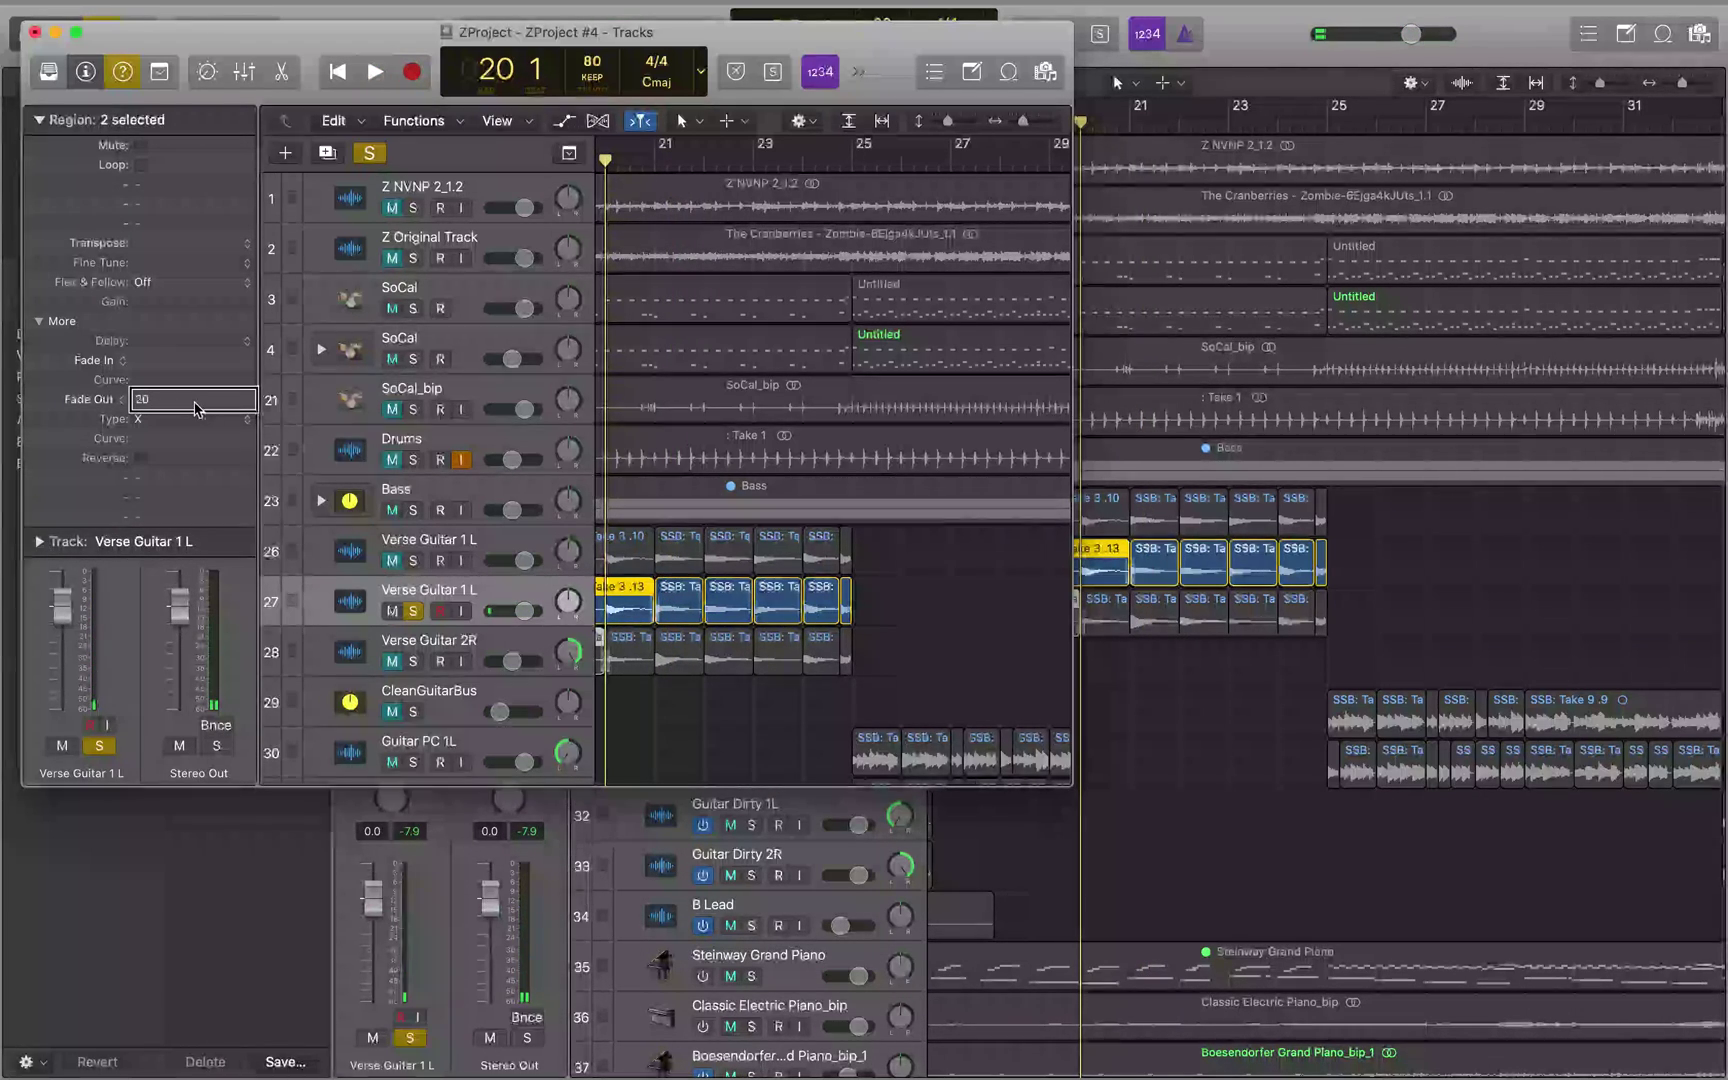
pyautogui.press('space')
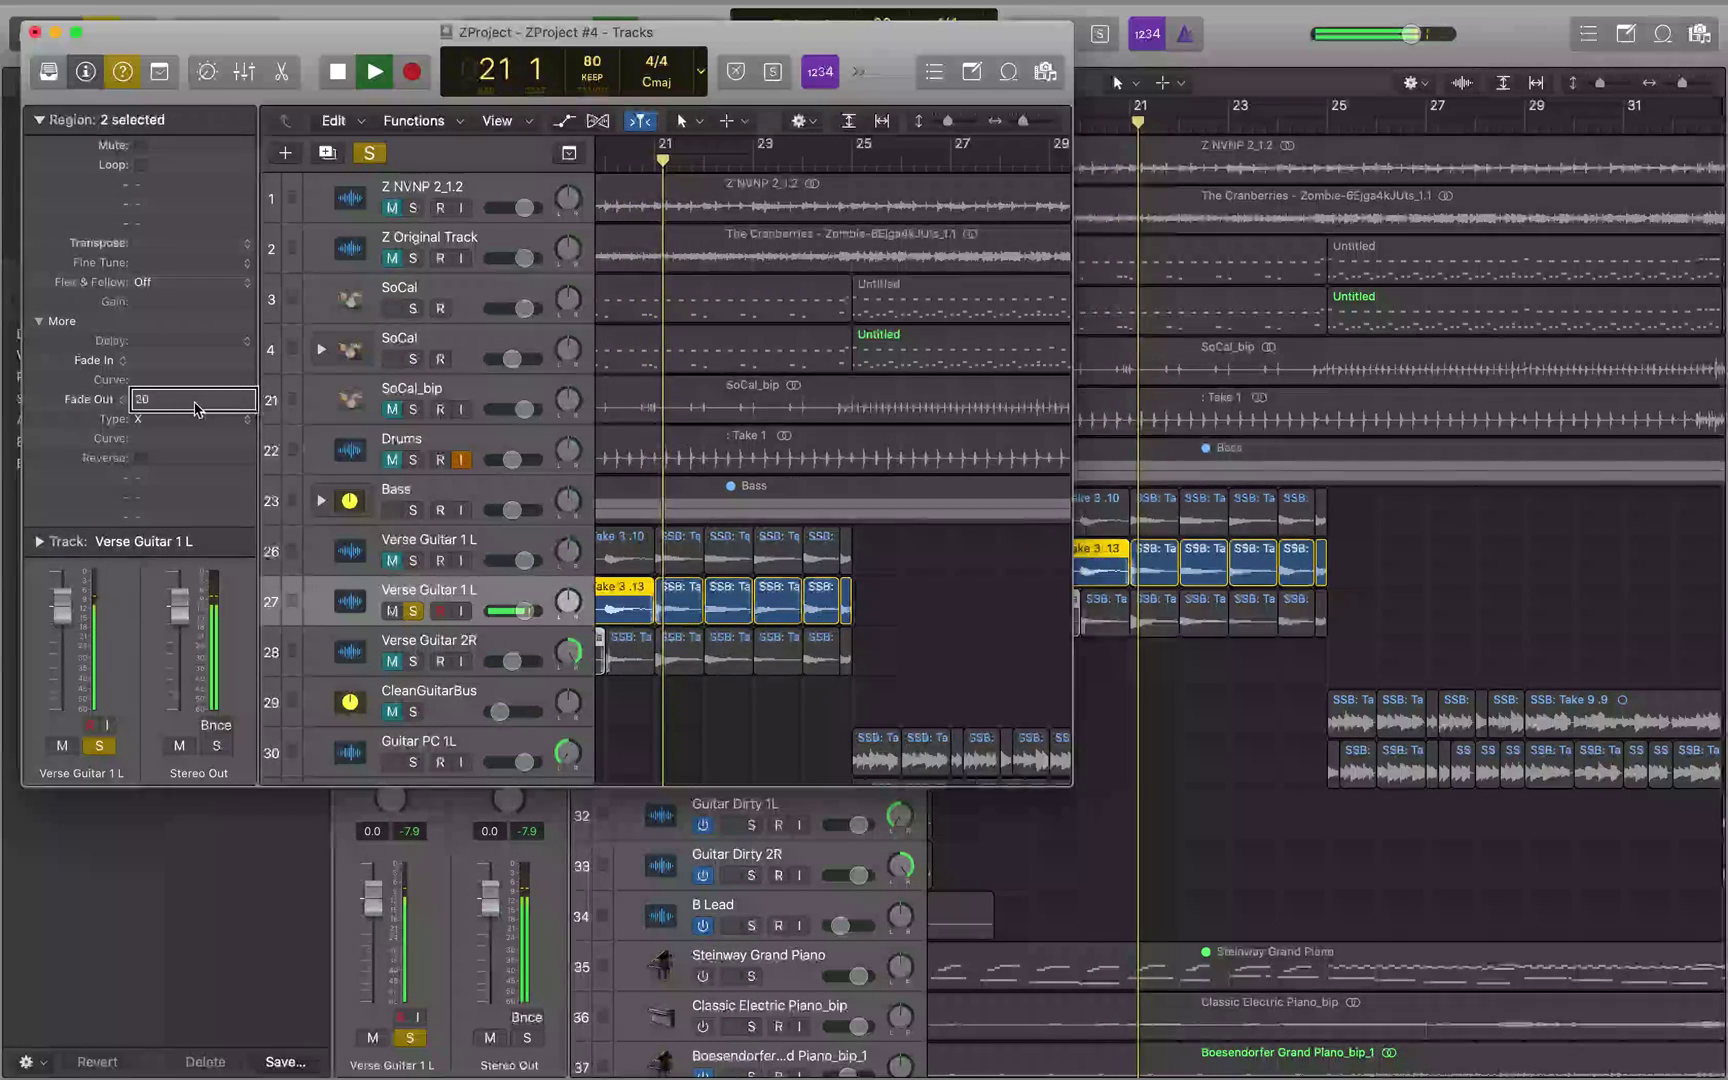
pyautogui.press('space')
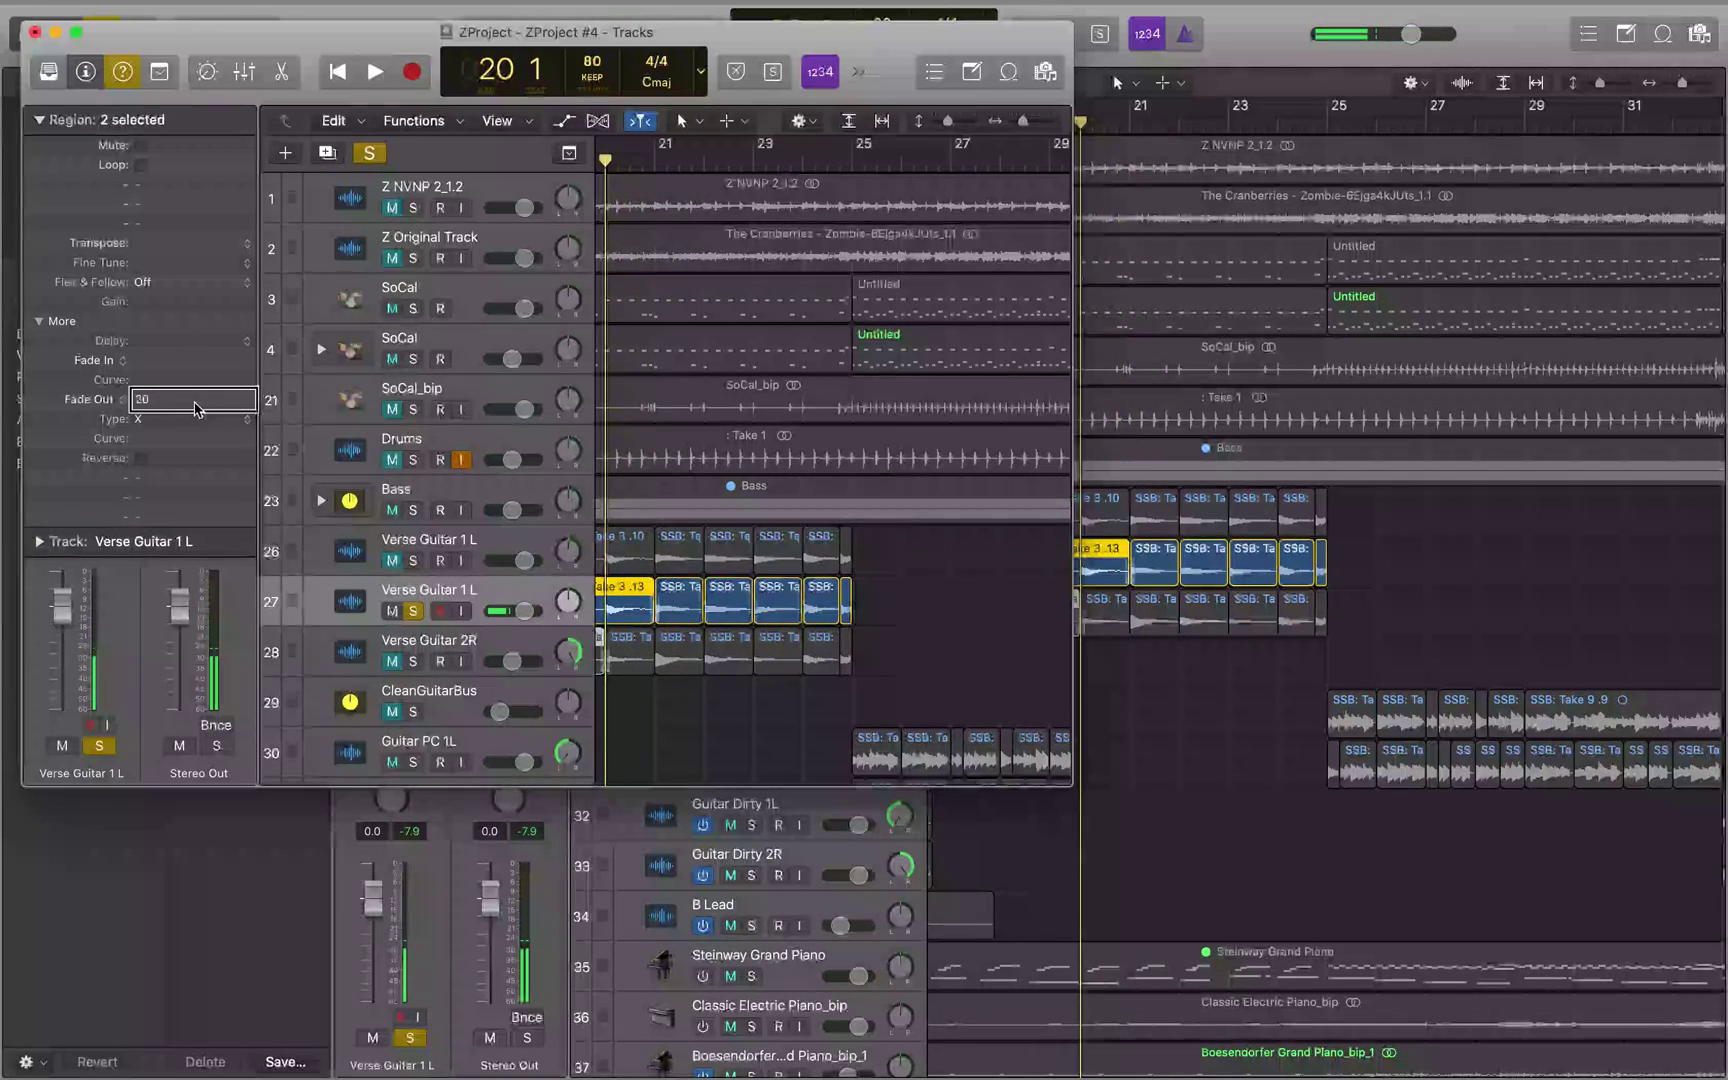